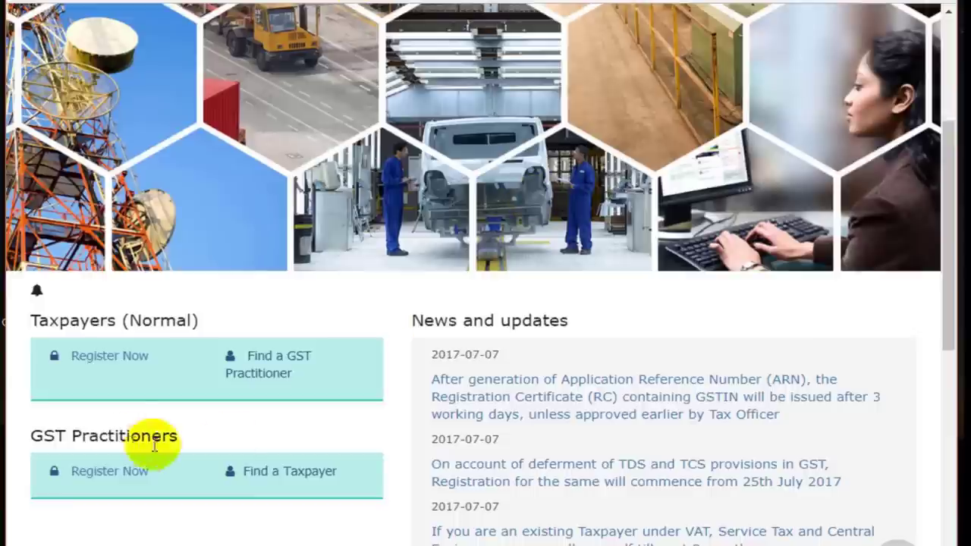
Step: Start a new registration and choose Taxpayer as the applicant type
click(122, 356)
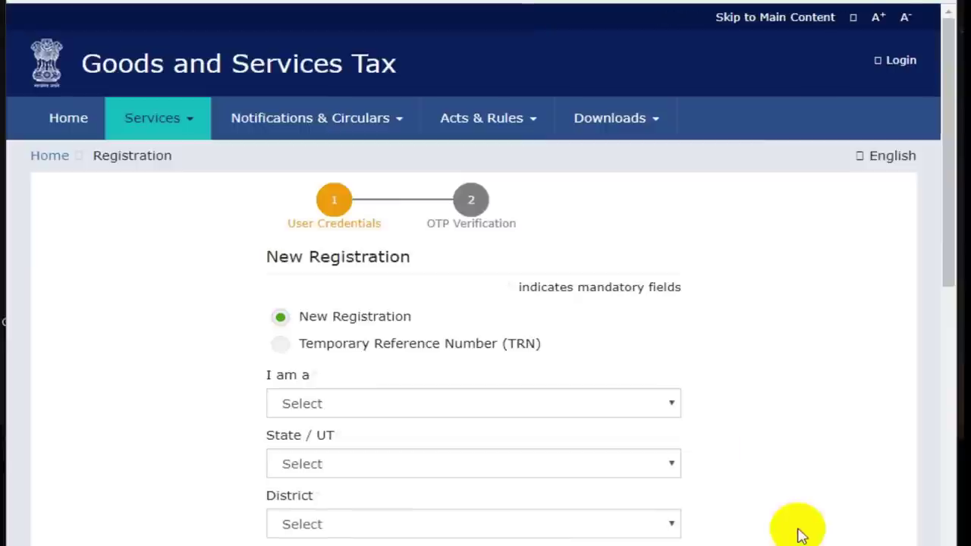
scroll(799, 535, down, 3)
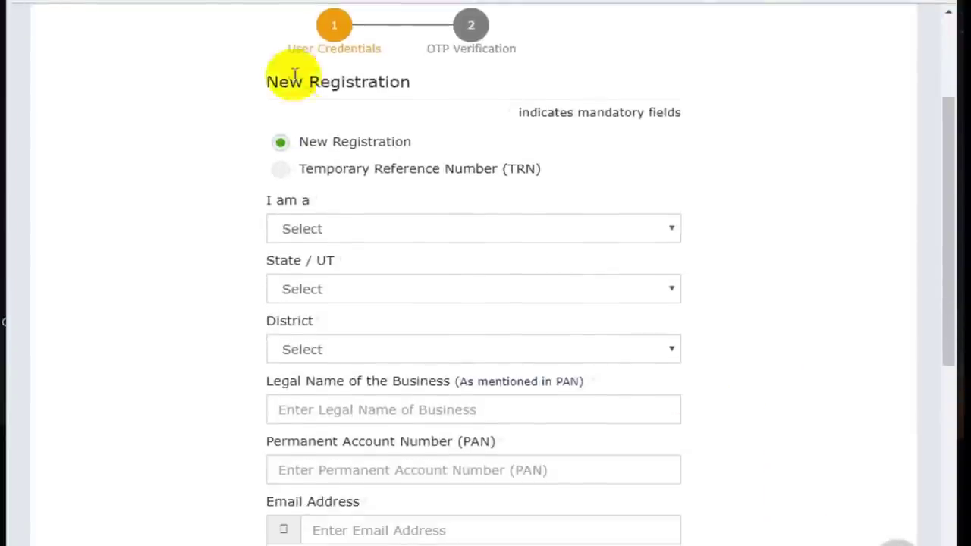
click(415, 231)
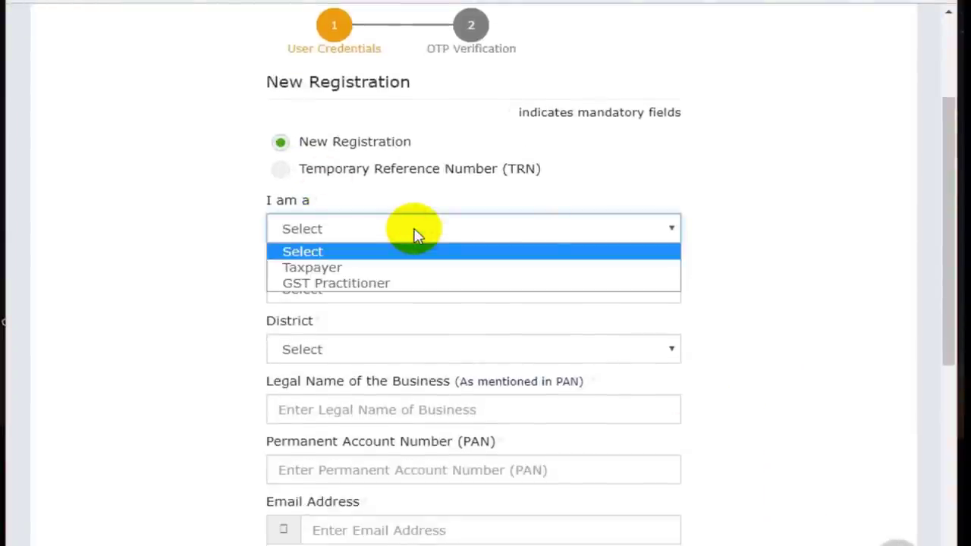
click(412, 272)
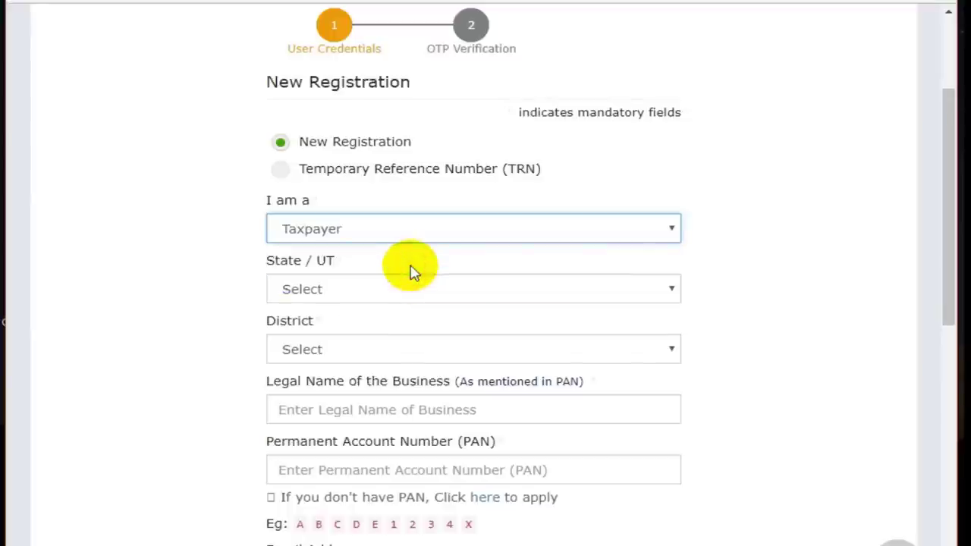
Step: Select Haryana as the State/UT and Sonipat as the district
click(412, 293)
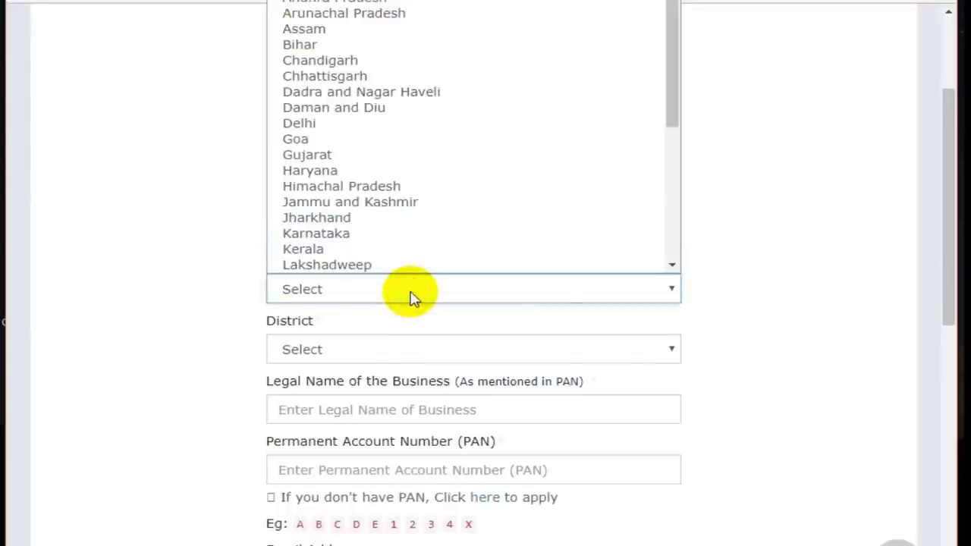
click(336, 170)
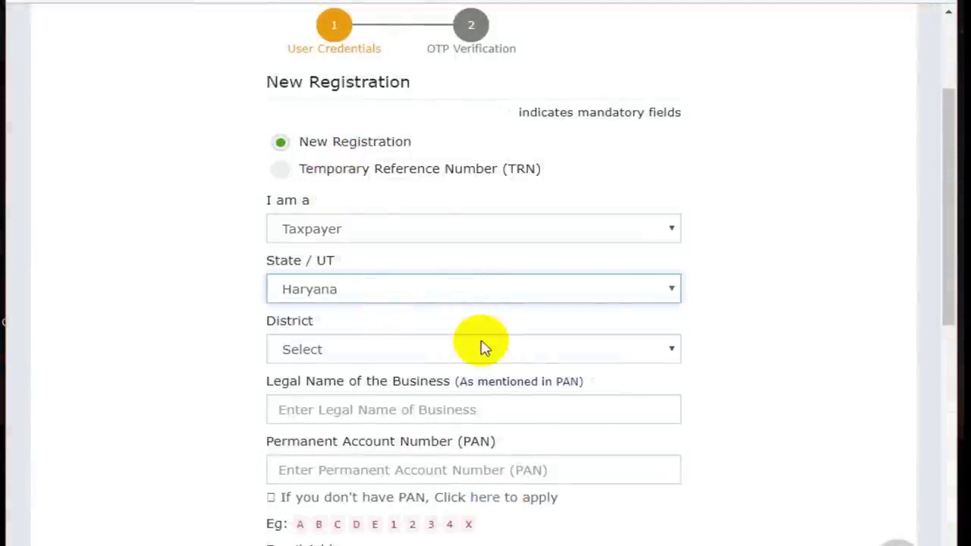
click(481, 346)
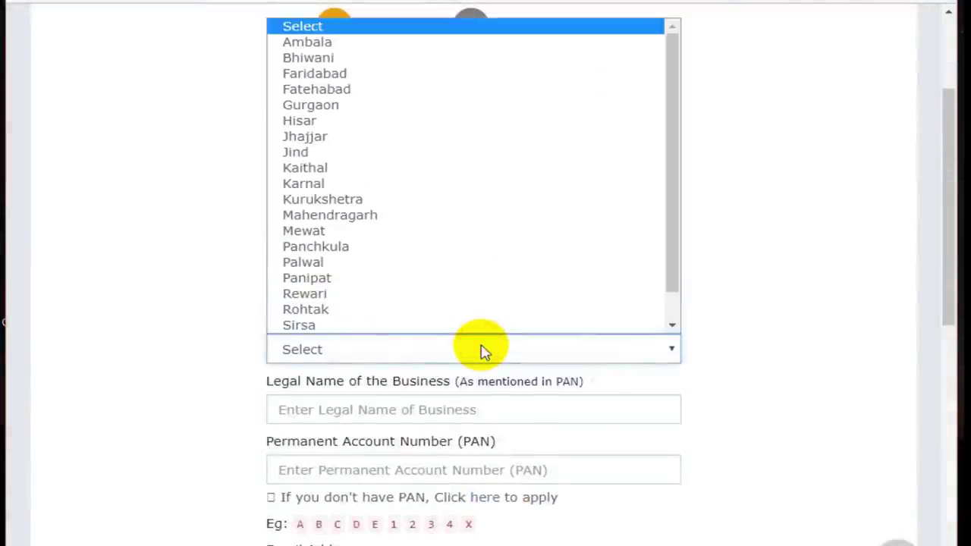
key(Down)
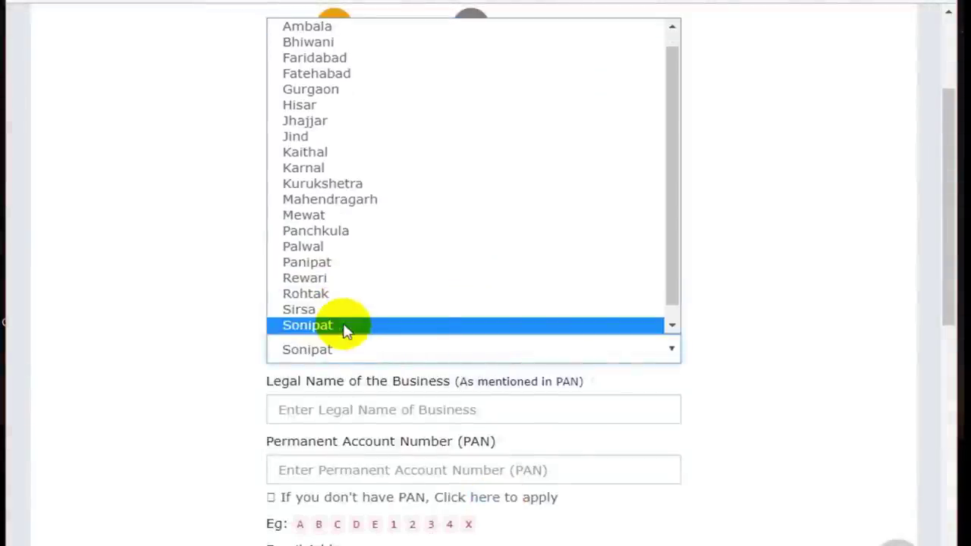
click(341, 327)
click(433, 408)
scroll(434, 408, down, 2)
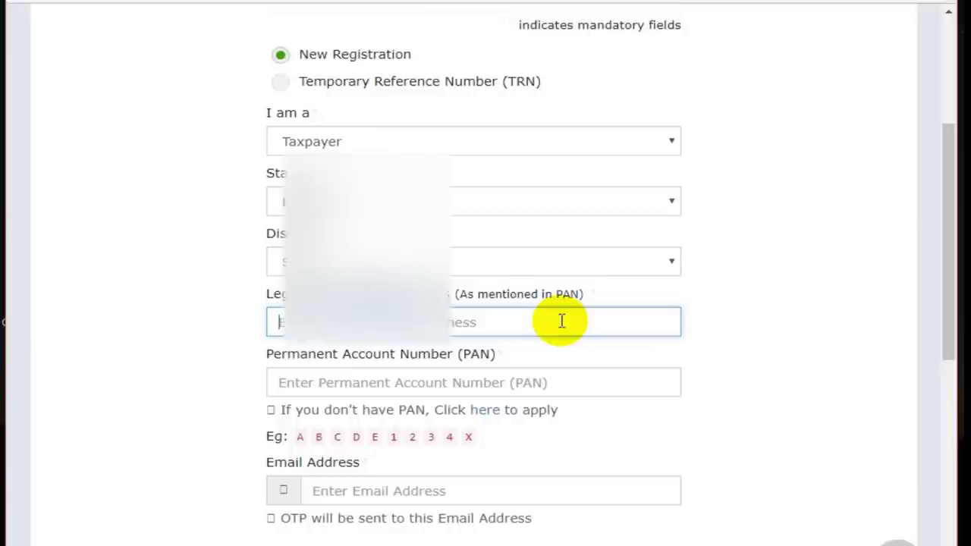
Step: Enter the business's legal name, PAN, e-mail address, mobile number and captcha characters
text(S)
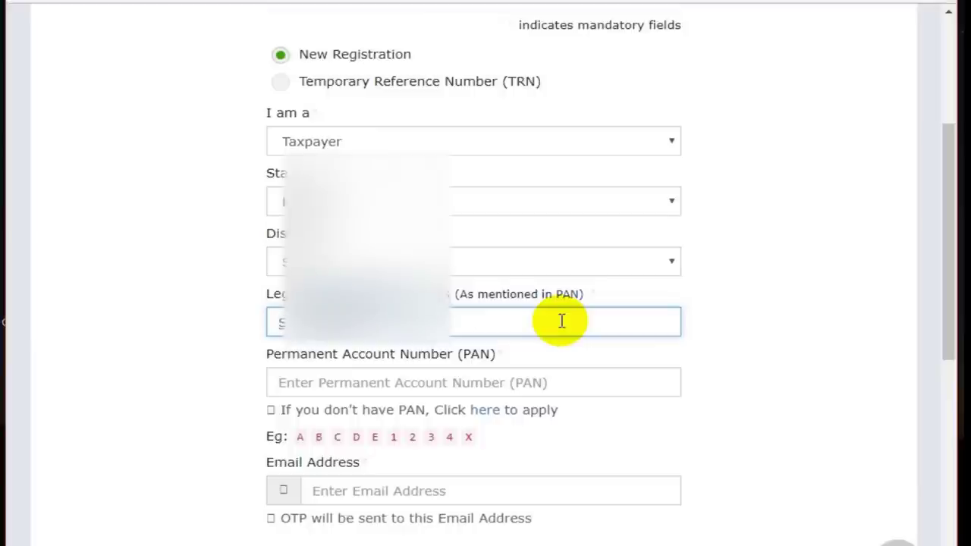
click(520, 381)
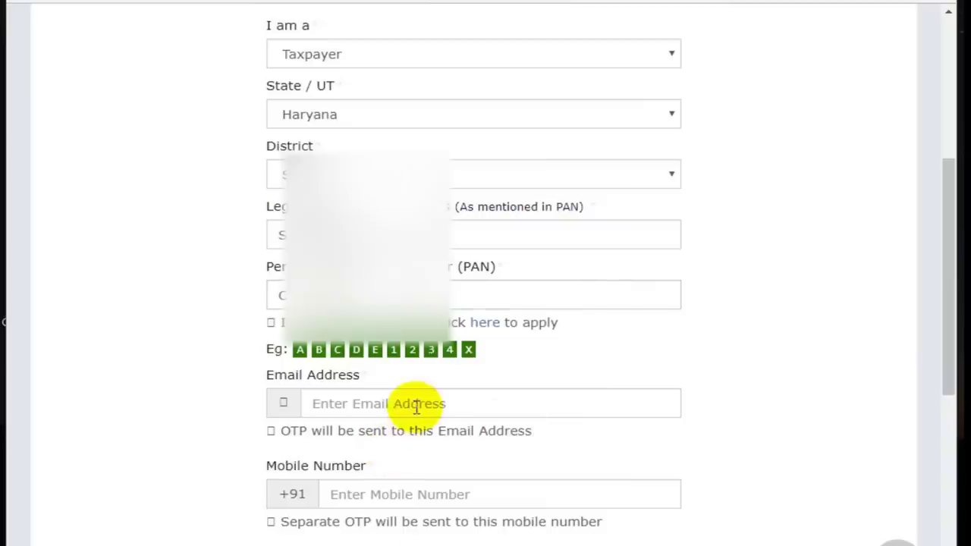
click(416, 407)
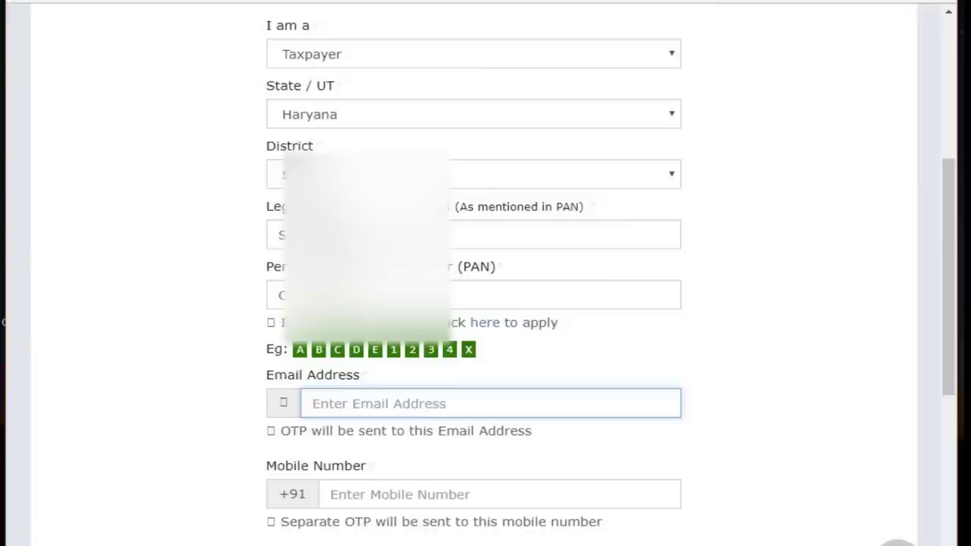
click(406, 403)
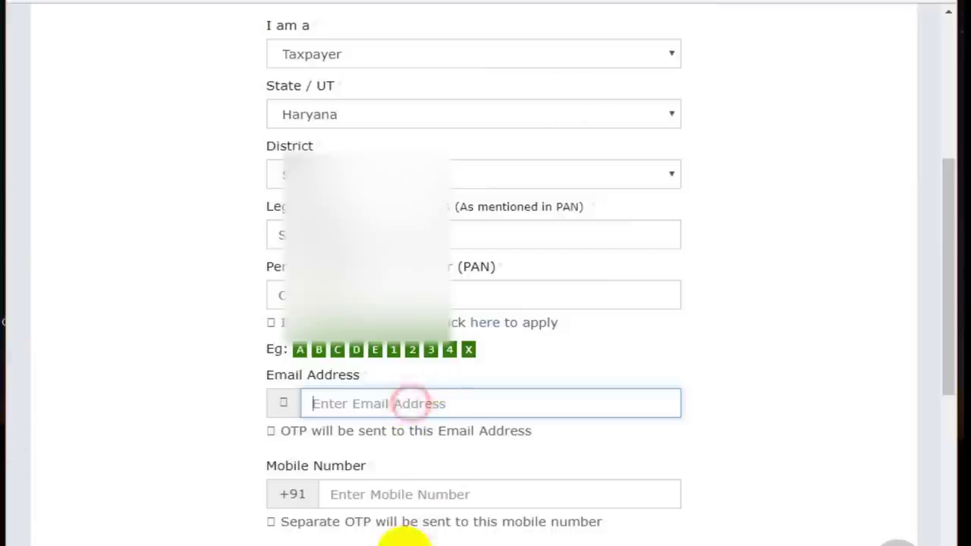
click(384, 497)
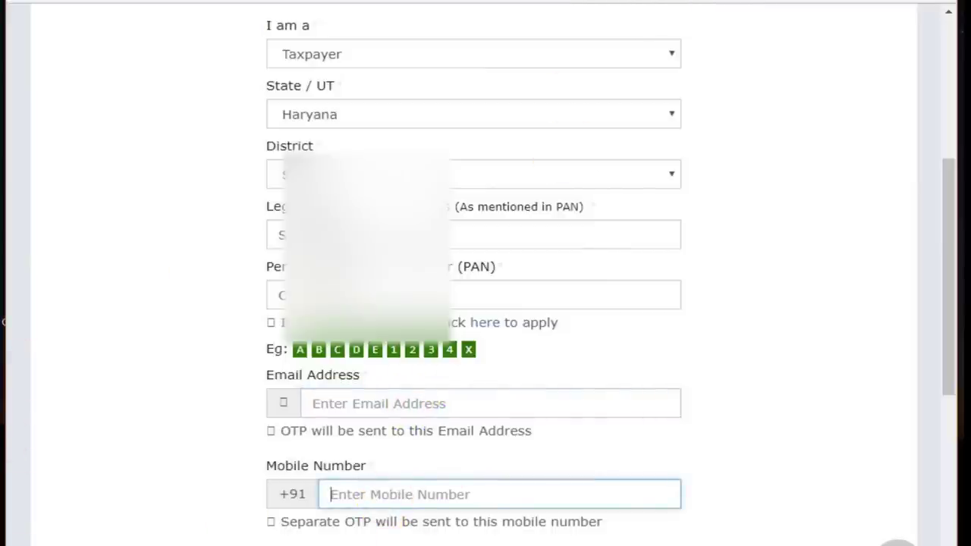
click(388, 413)
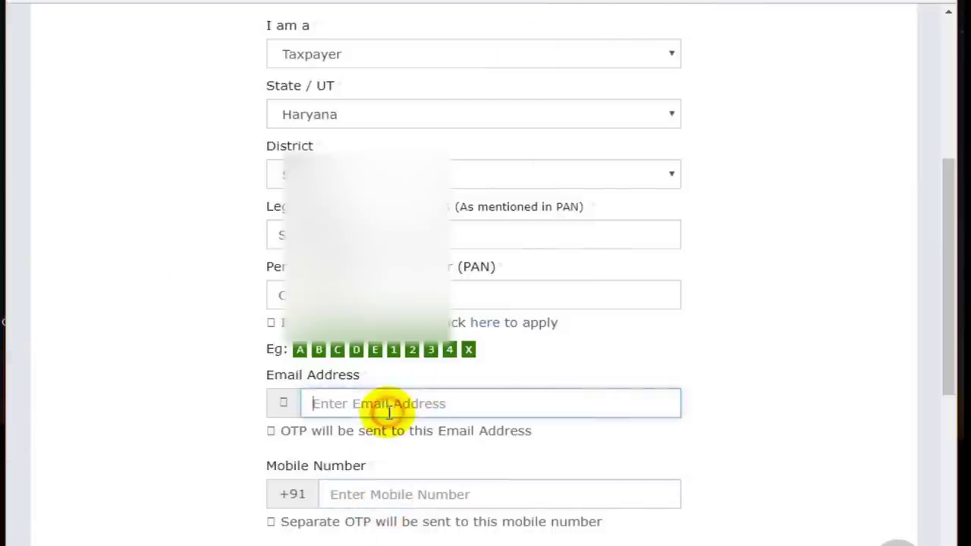
click(401, 494)
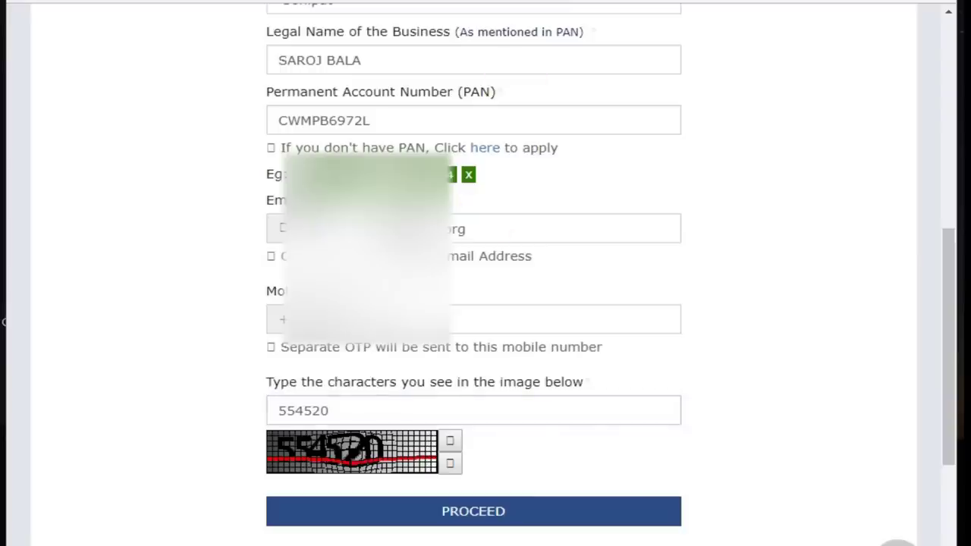
scroll(657, 460, up, 5)
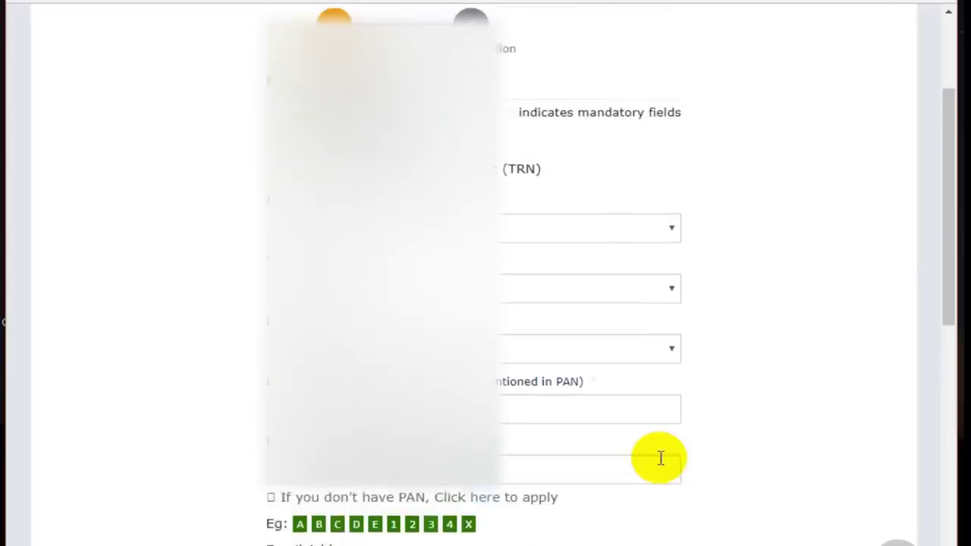
scroll(661, 458, down, 8)
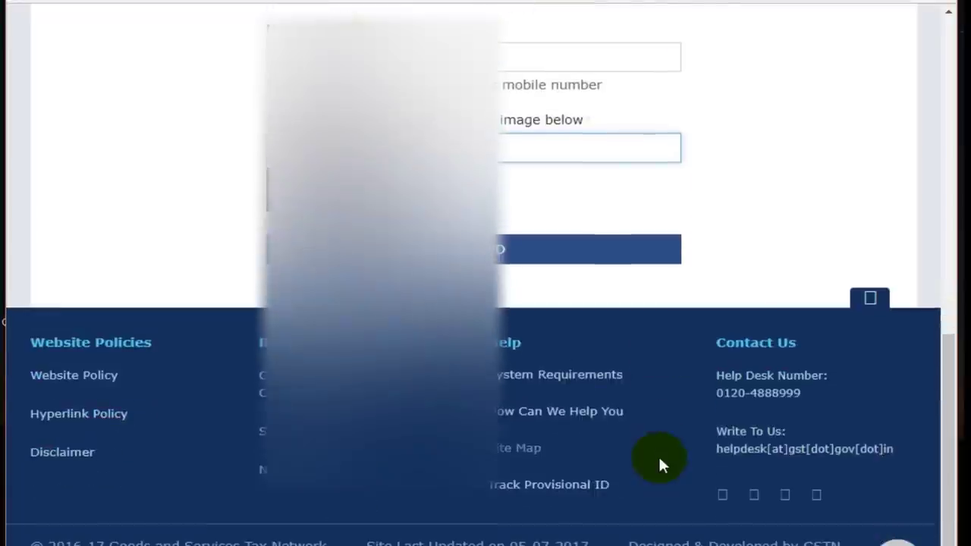
Step: Request OTP verification and enter the mobile and e-mail OTPs on the Verify OTP page
click(536, 250)
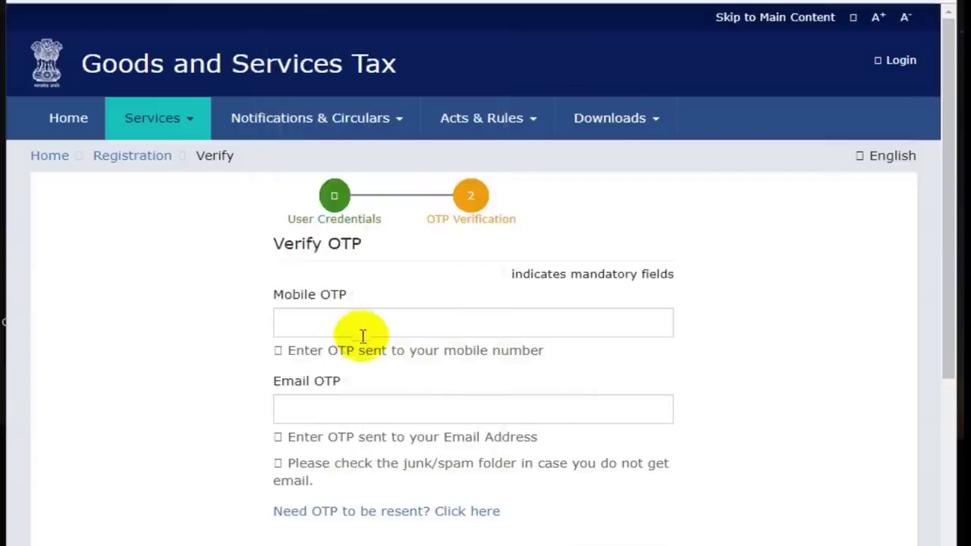
click(363, 330)
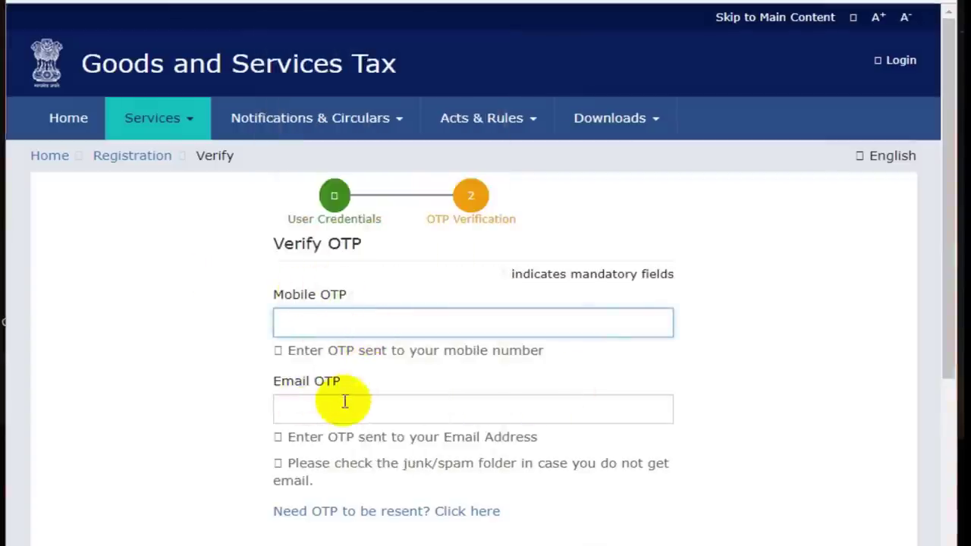
click(312, 417)
click(314, 320)
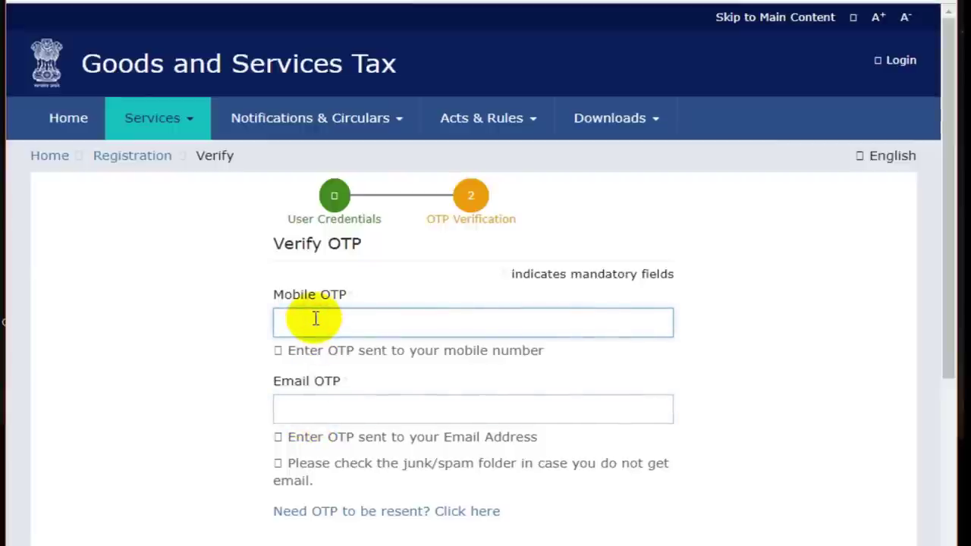
click(318, 405)
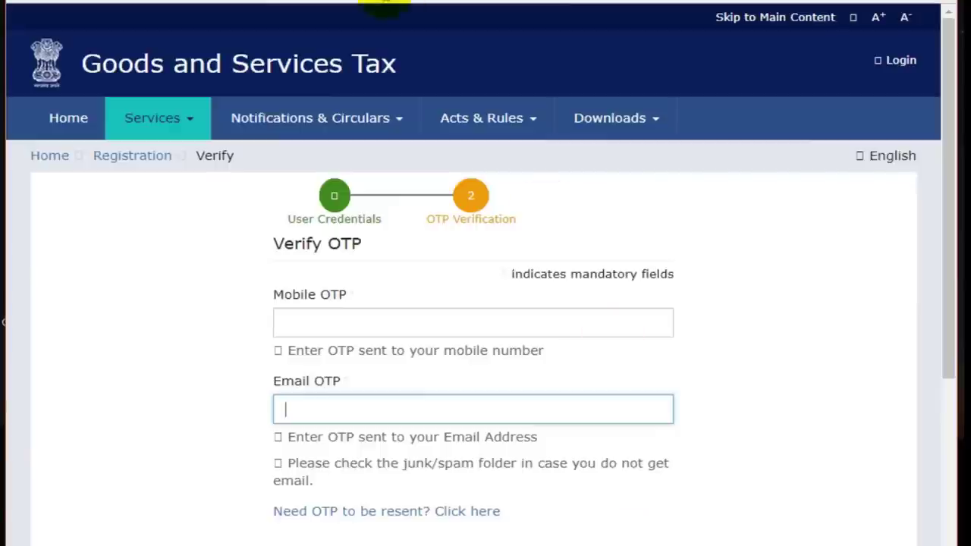
click(310, 319)
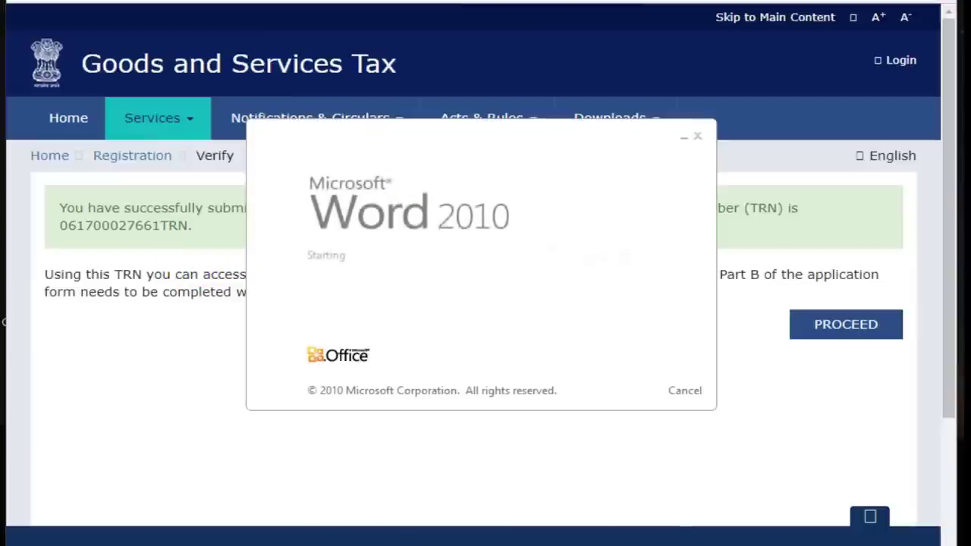
Step: Paste the TRN confirmation screenshot into Word's Document1 in a maximized window
key(ctrl+v)
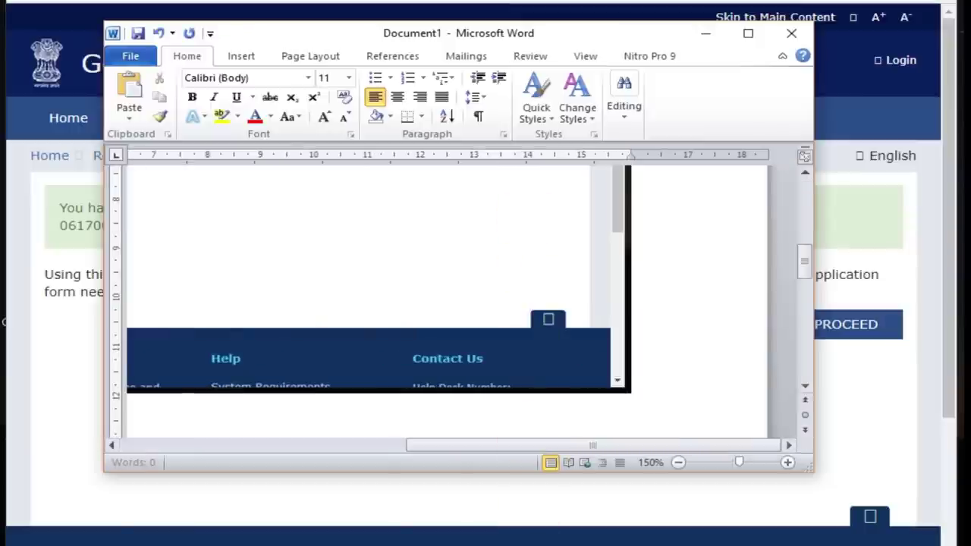
click(748, 33)
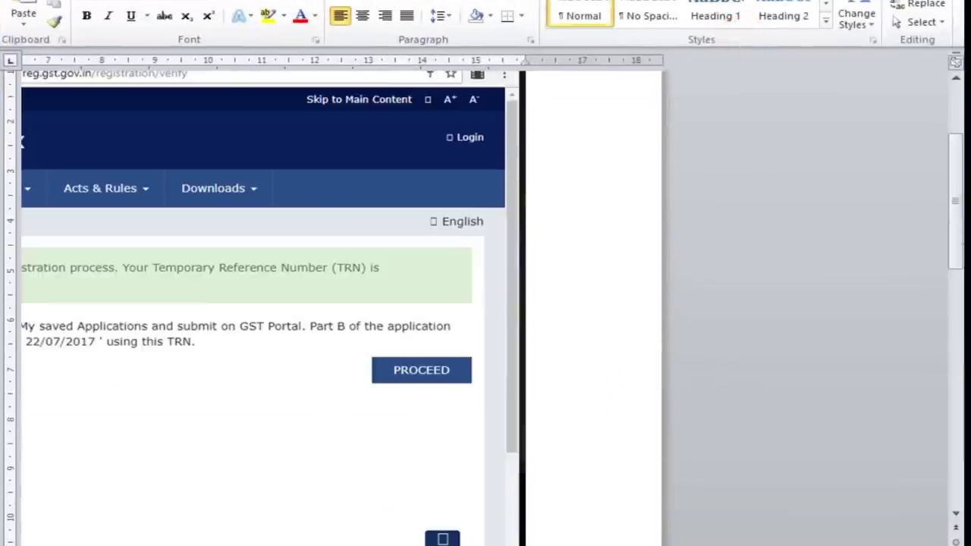
scroll(338, 353, left, 5)
click(452, 425)
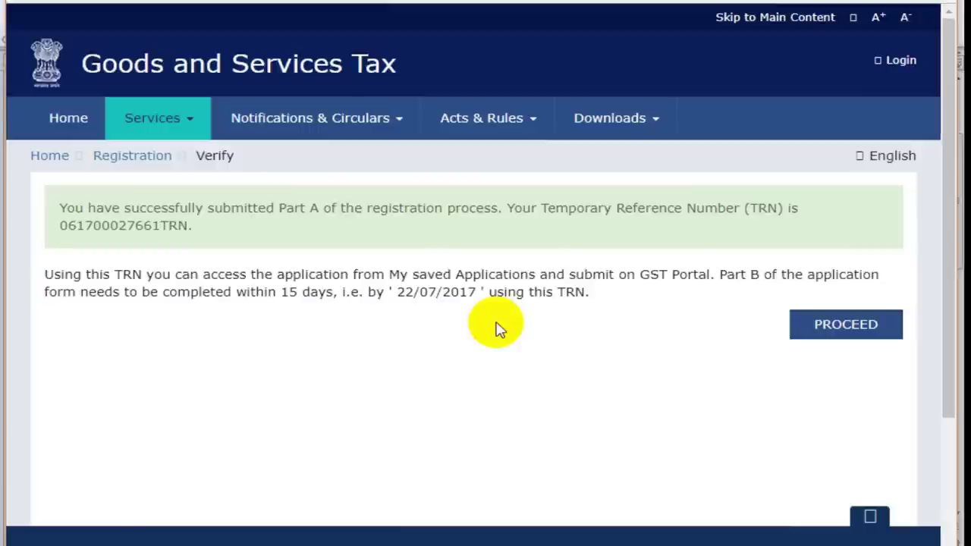
Step: Resume registration by submitting the Temporary Reference Number and the captcha characters
click(856, 327)
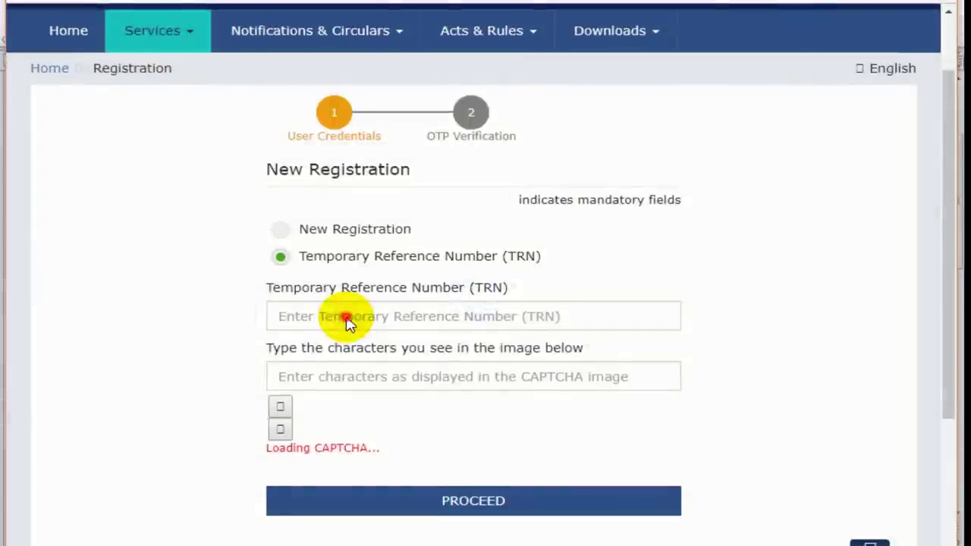
click(343, 323)
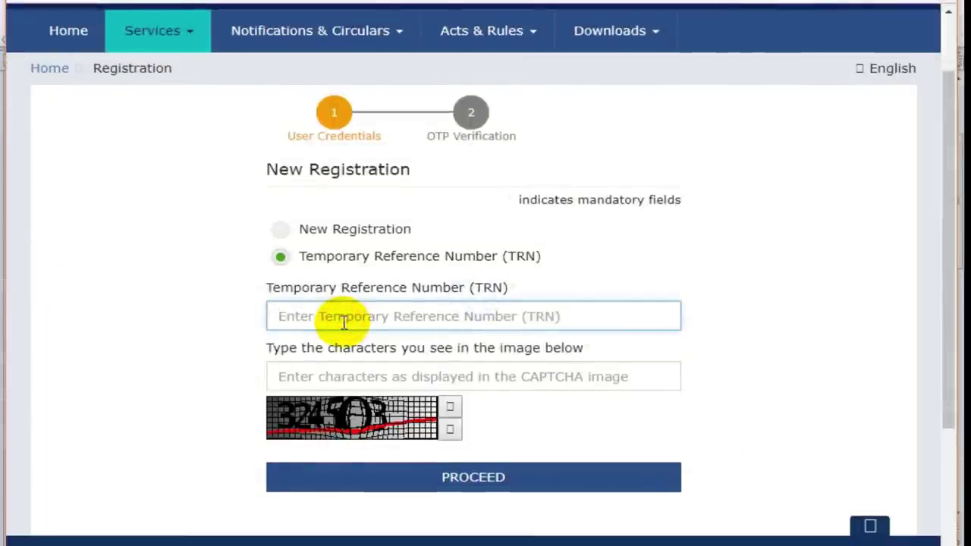
click(410, 387)
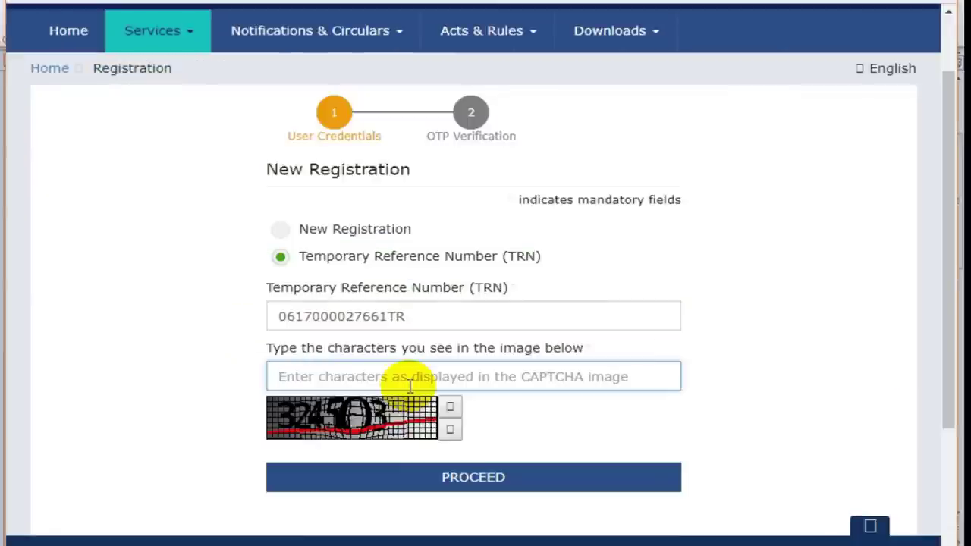
text(324503)
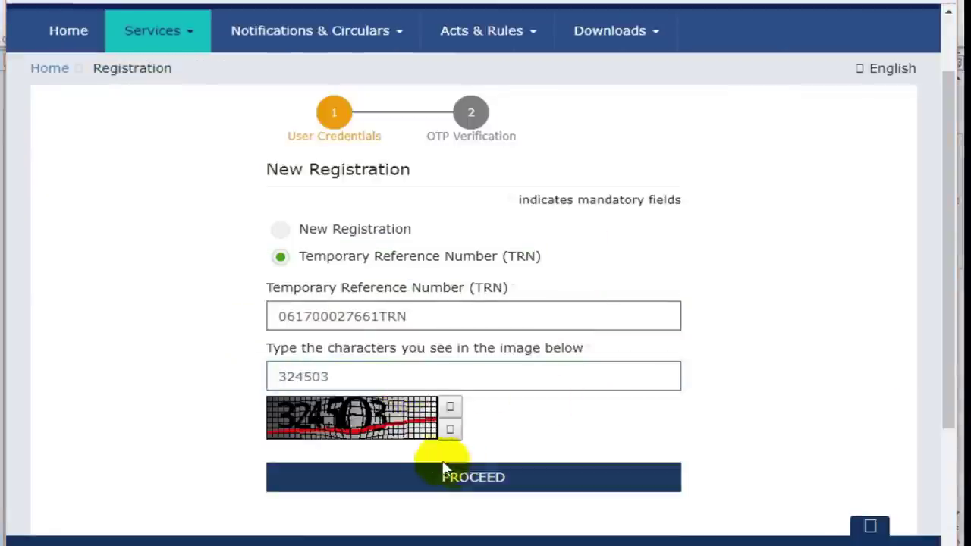
click(486, 482)
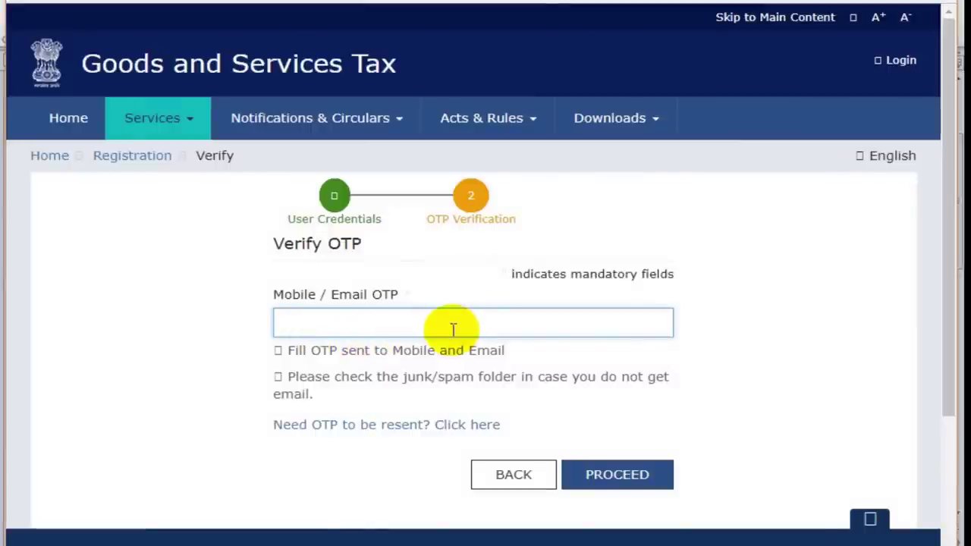
Step: Paste the received OTP and submit it to reach the dashboard
key(ctrl+v)
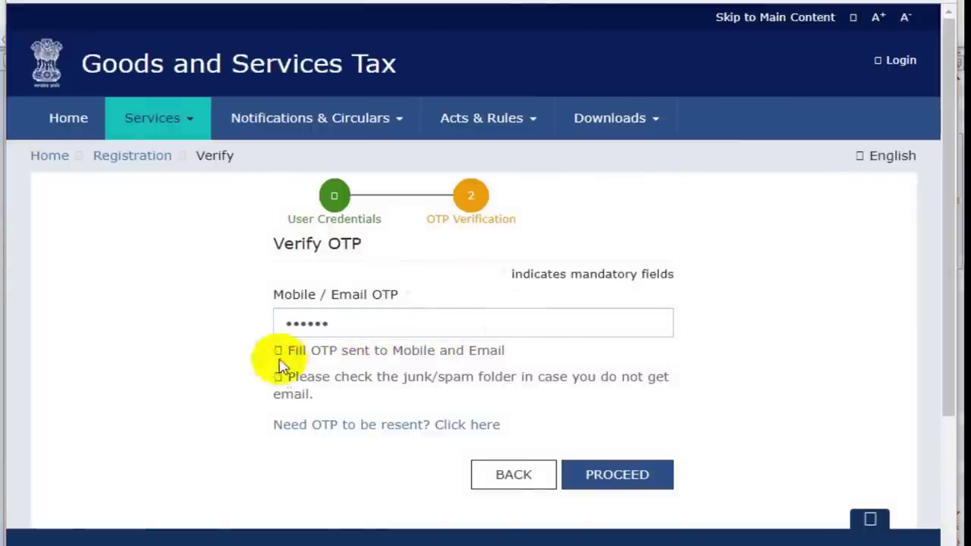
click(607, 493)
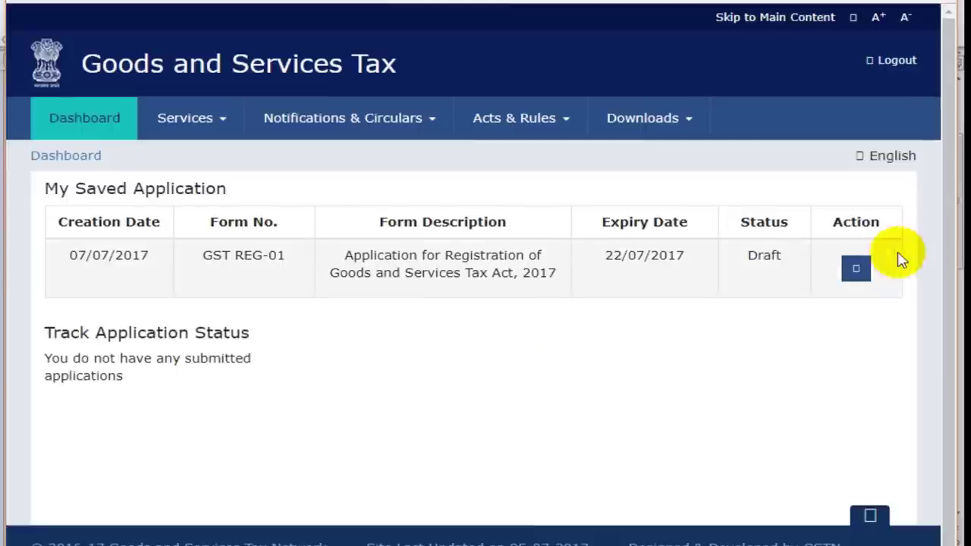
Step: Open the draft for editing, enter trade name FASHION VILLA and choose Proprietorship
click(861, 269)
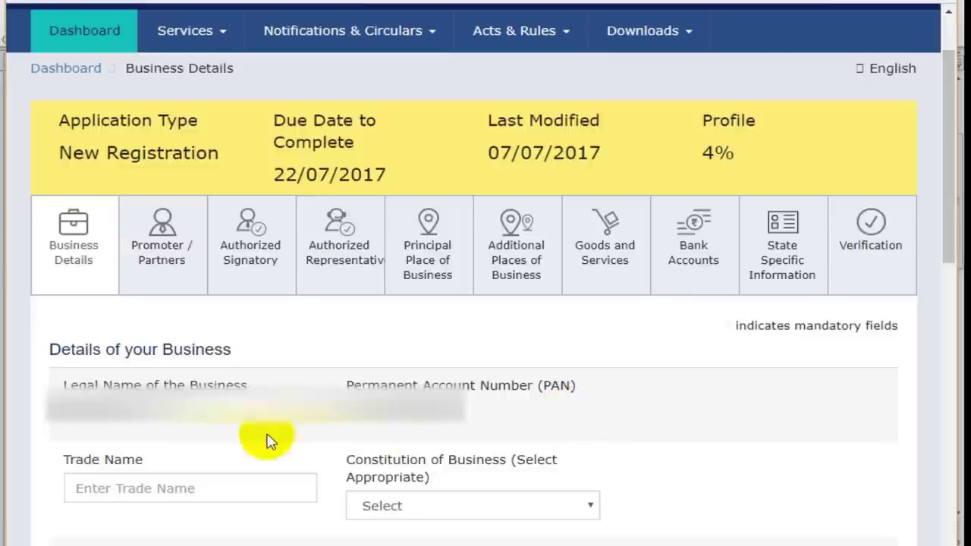
click(128, 488)
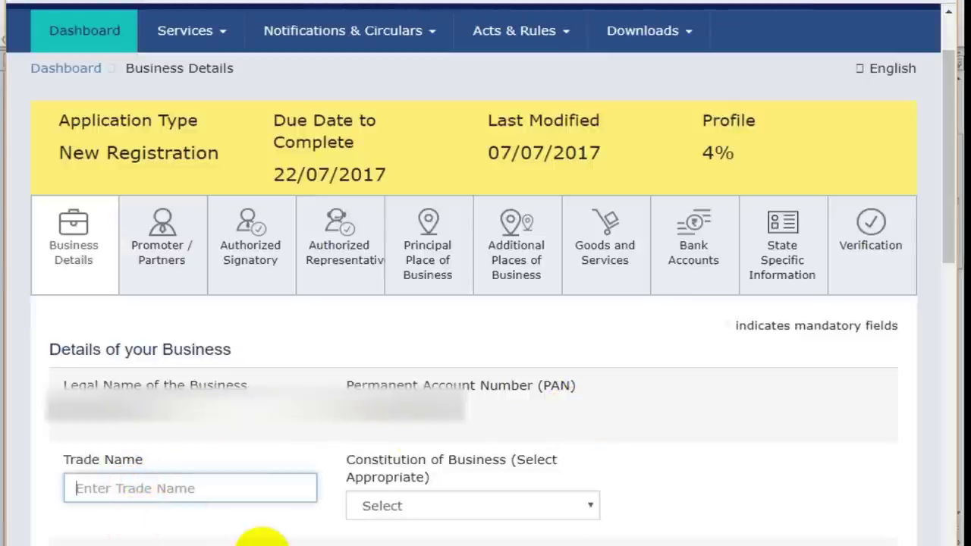
text(FASHION VILLA)
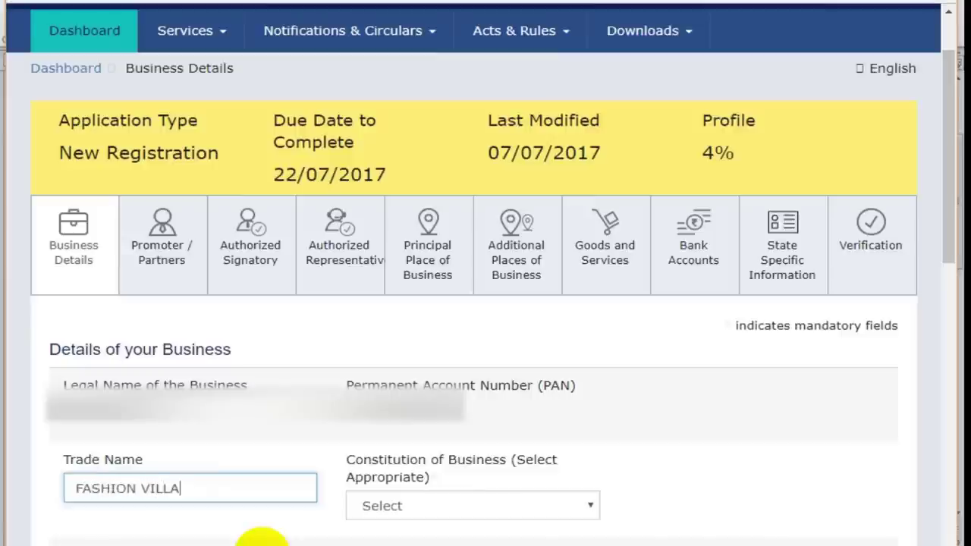
click(431, 512)
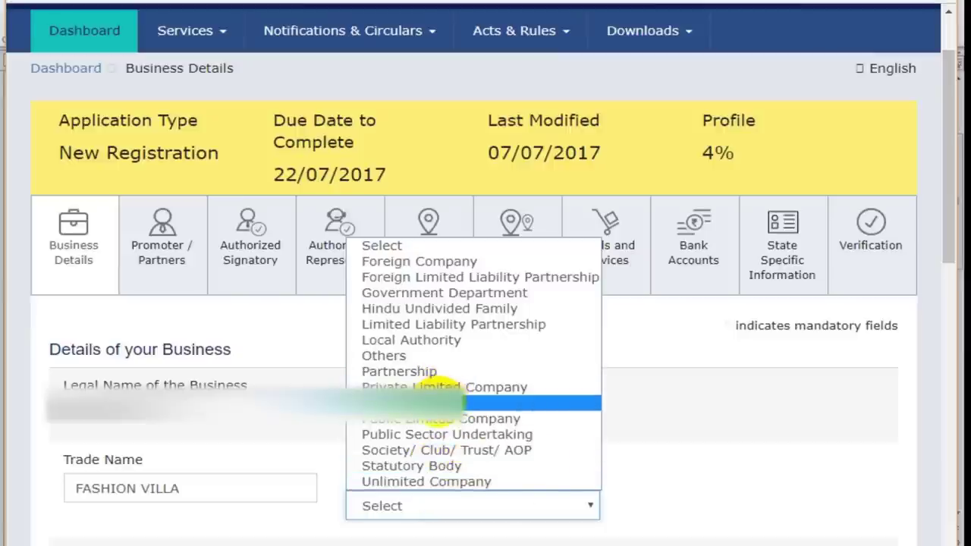
click(451, 402)
Step: Keep Sonipat as the district of the business address
scroll(448, 529, down, 2)
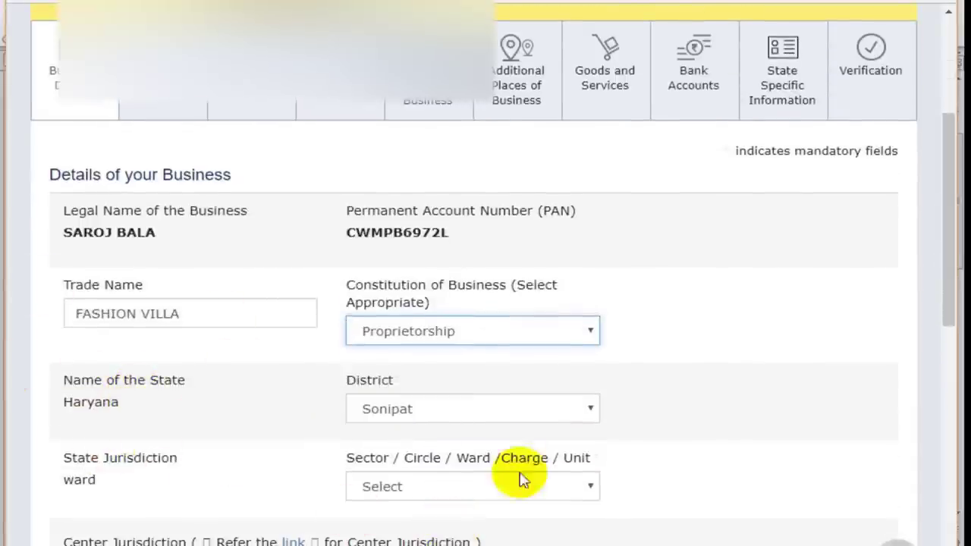
click(422, 411)
click(423, 411)
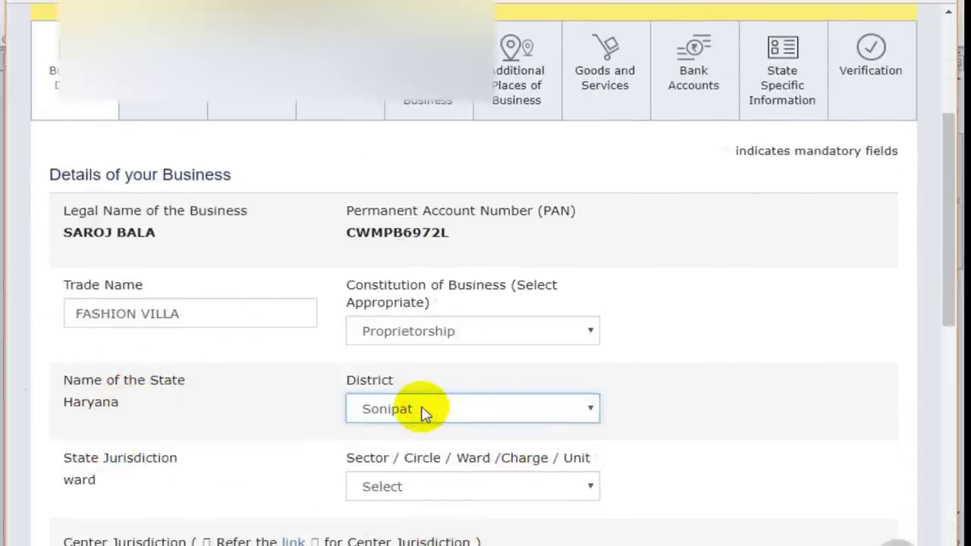
scroll(423, 412, down, 1)
click(464, 327)
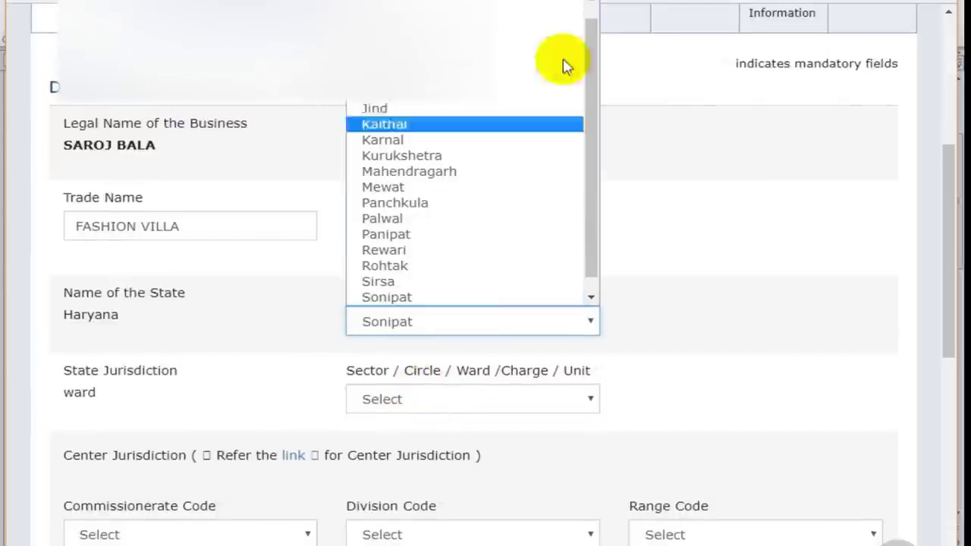
click(751, 435)
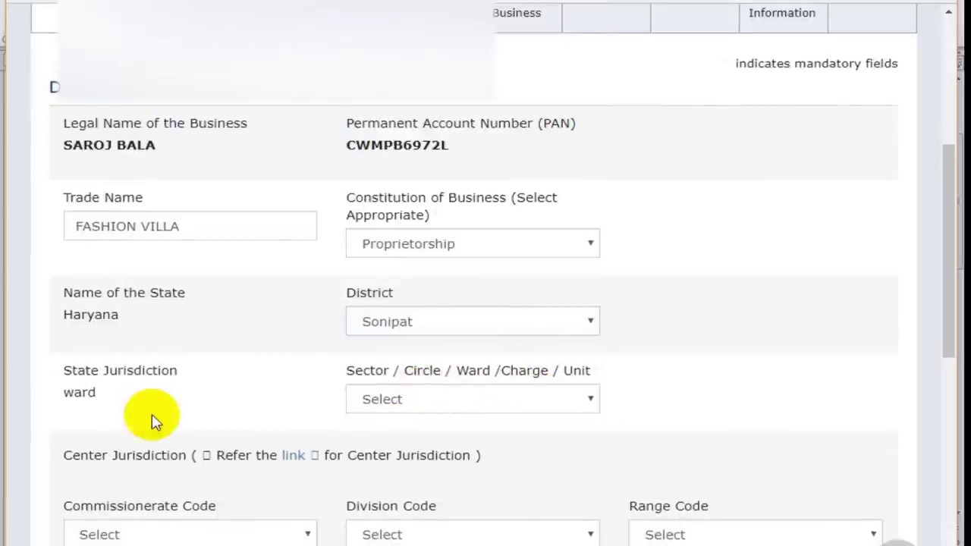
Step: Select Sonipat Ward 1 as the ward and review the commissionerate code list
click(486, 410)
click(486, 411)
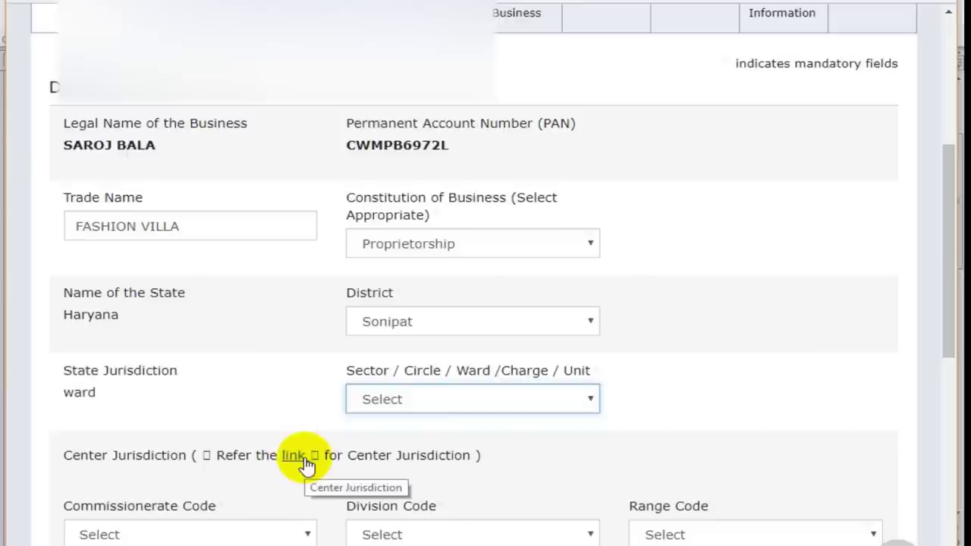
click(559, 404)
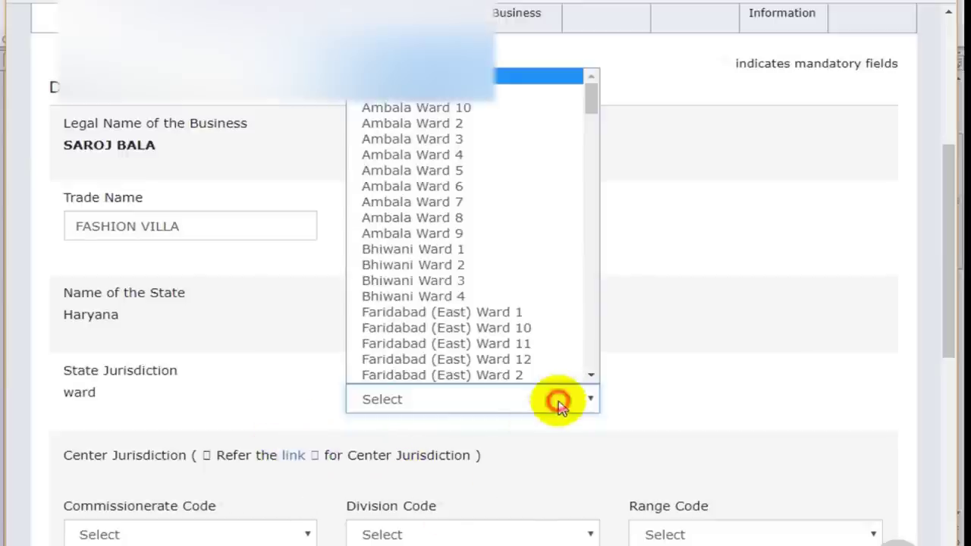
key(s)
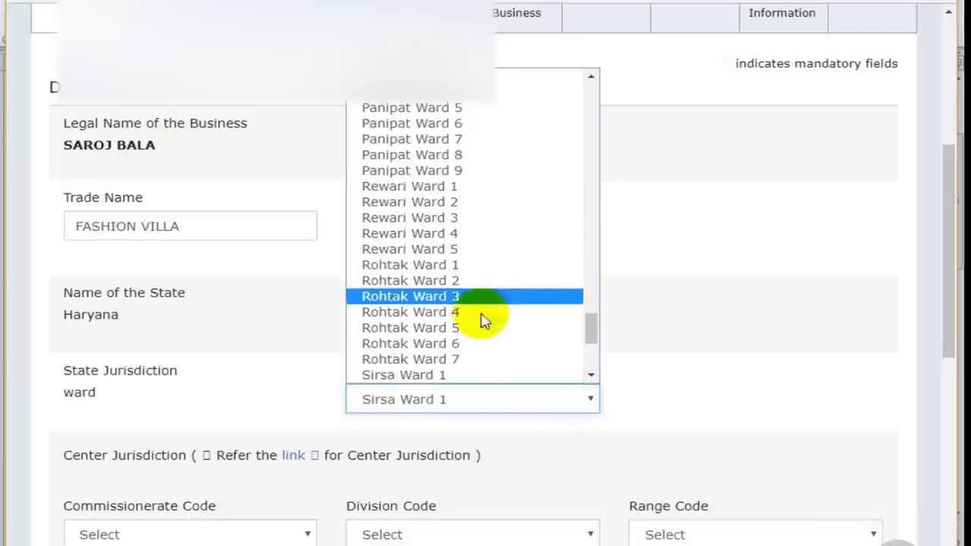
scroll(478, 333, down, 5)
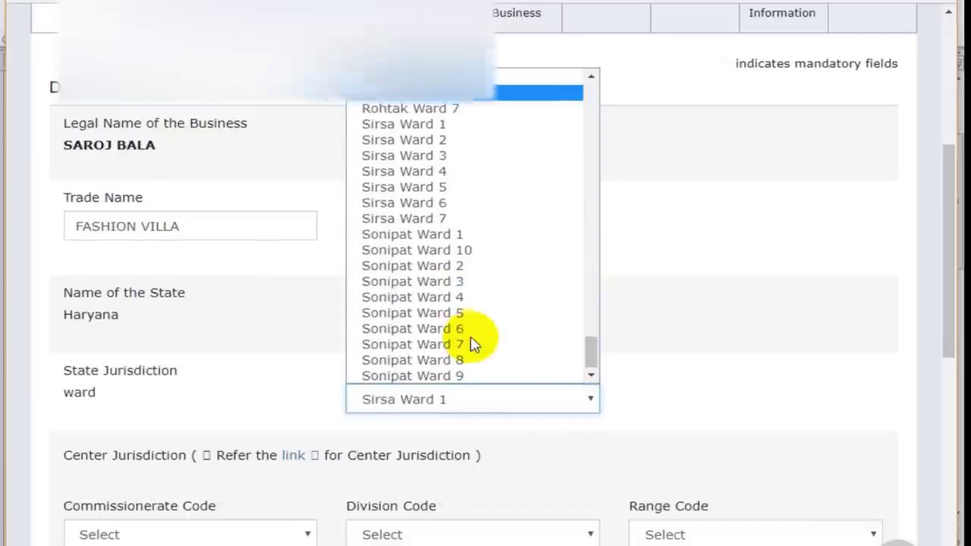
click(443, 240)
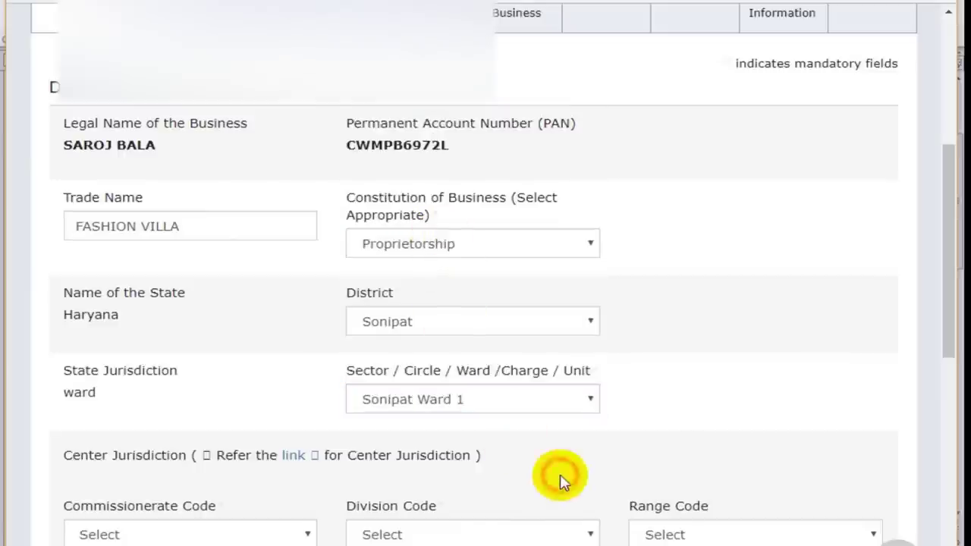
scroll(559, 480, down, 1)
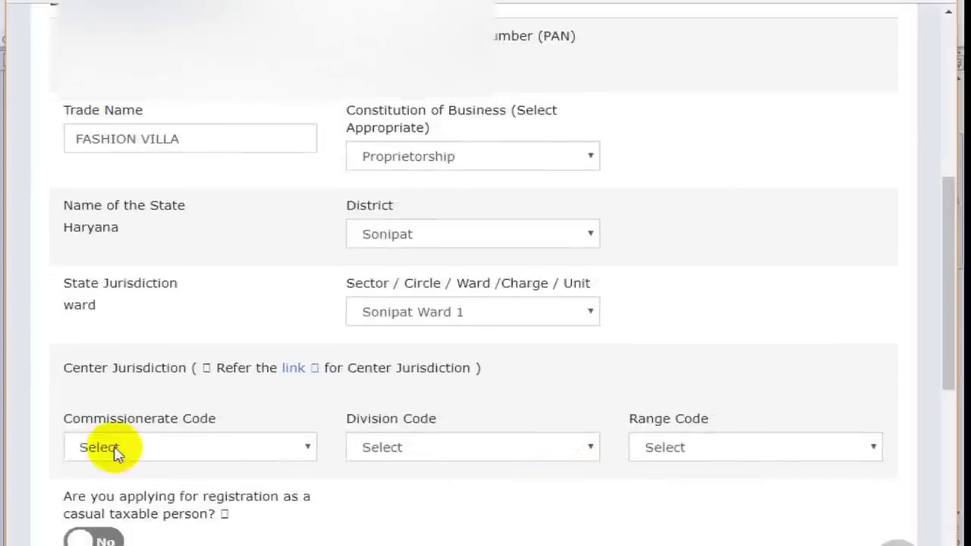
click(134, 451)
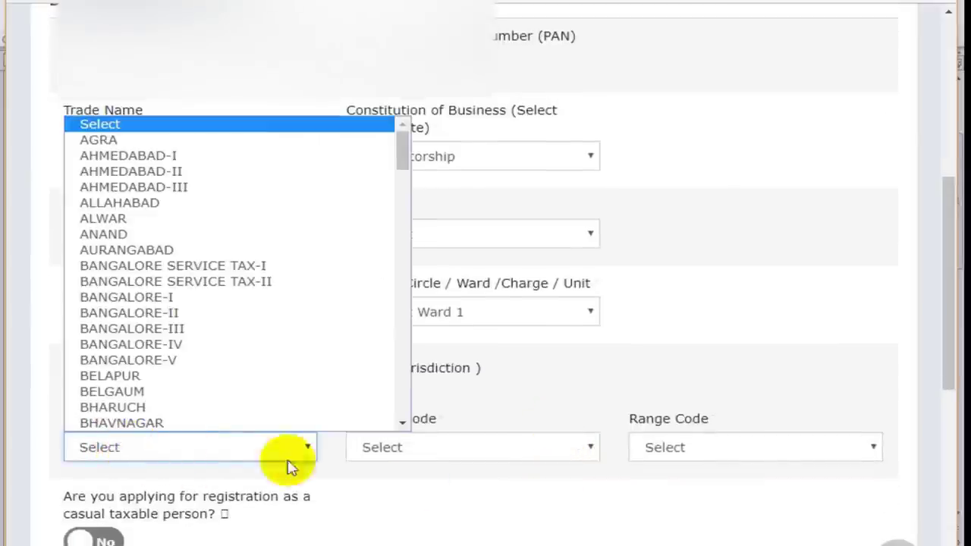
click(463, 461)
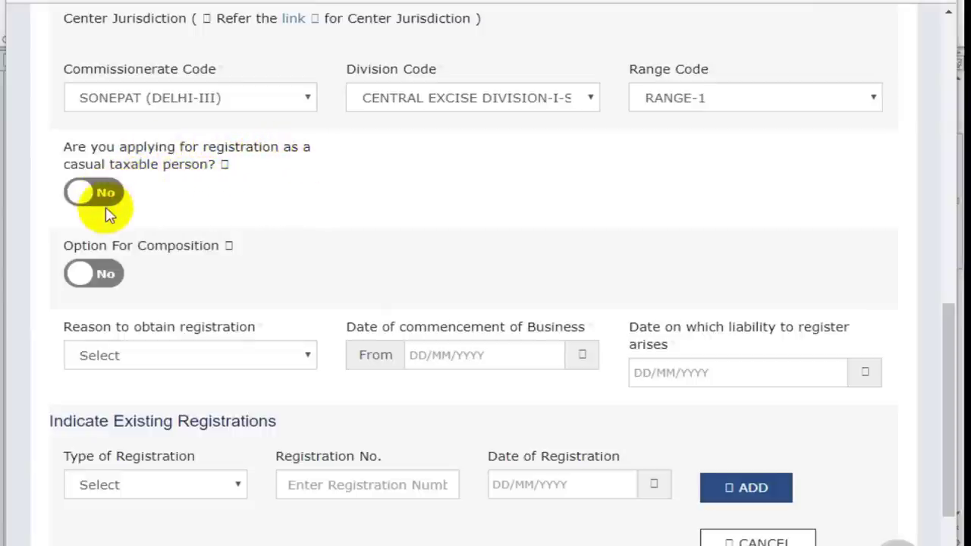
Step: Leave composition at No and choose E-Commerce Operator as the reason for registration
mouse_move(104, 201)
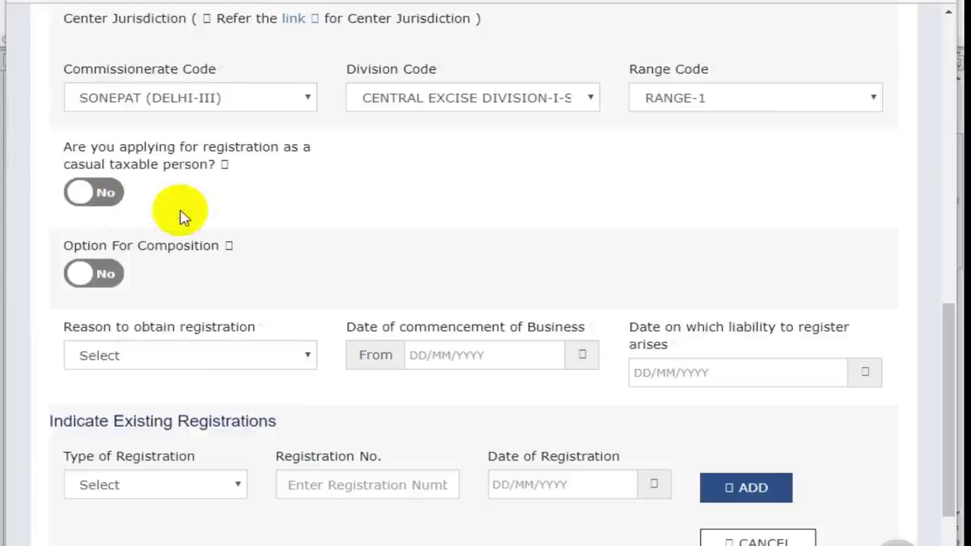
mouse_move(79, 192)
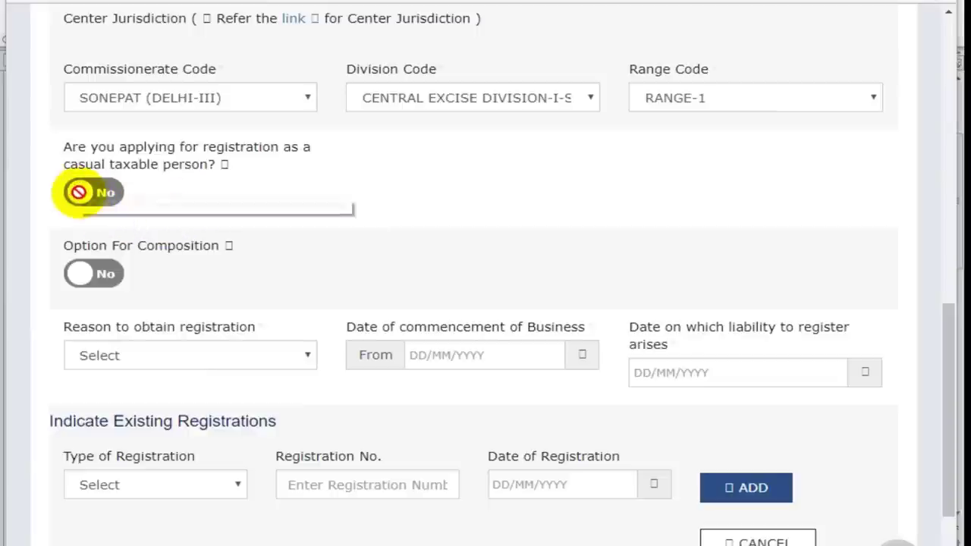
click(109, 285)
triple_click(38, 271)
click(86, 275)
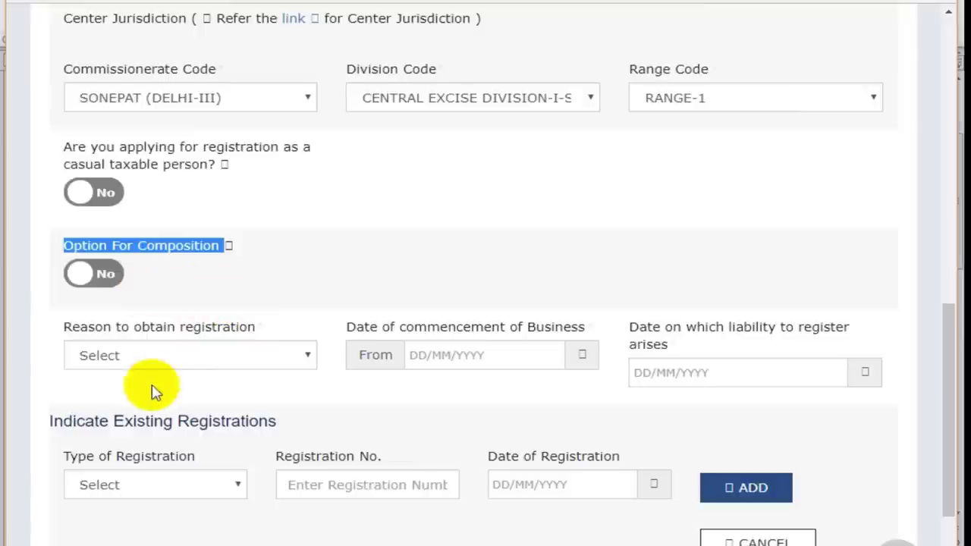
click(272, 367)
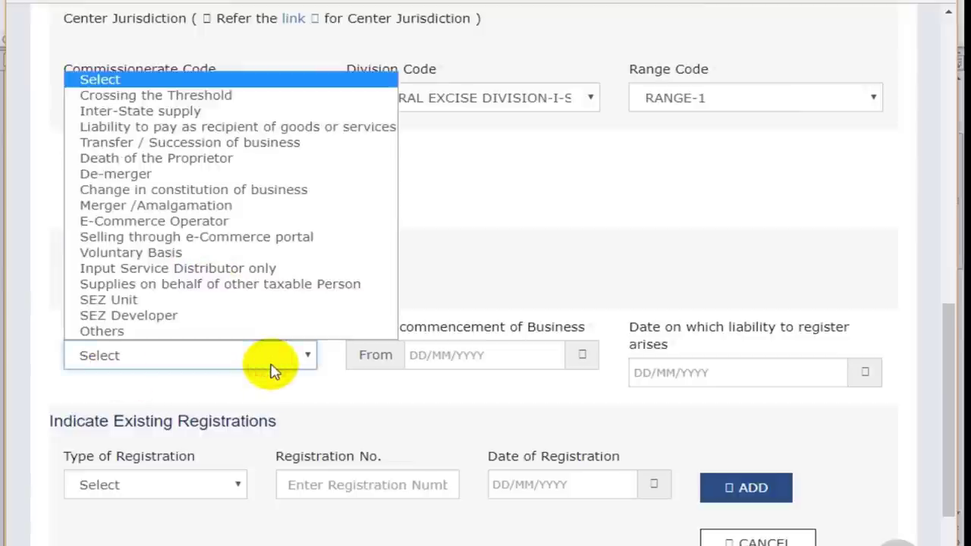
click(271, 367)
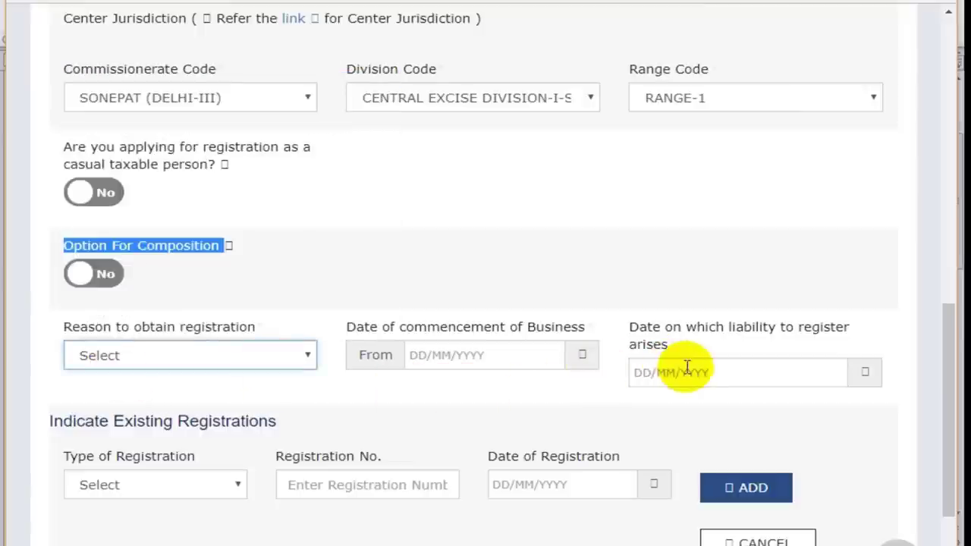
click(252, 366)
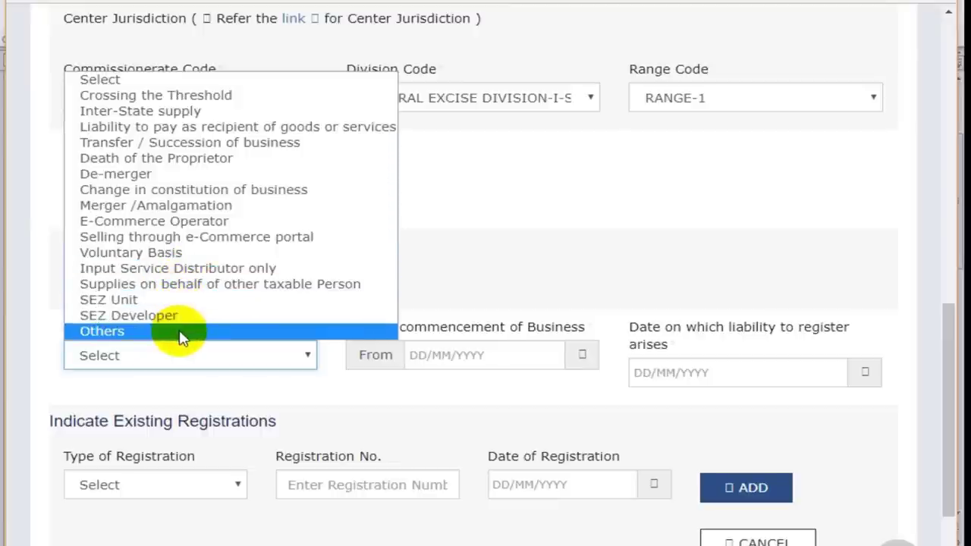
click(188, 227)
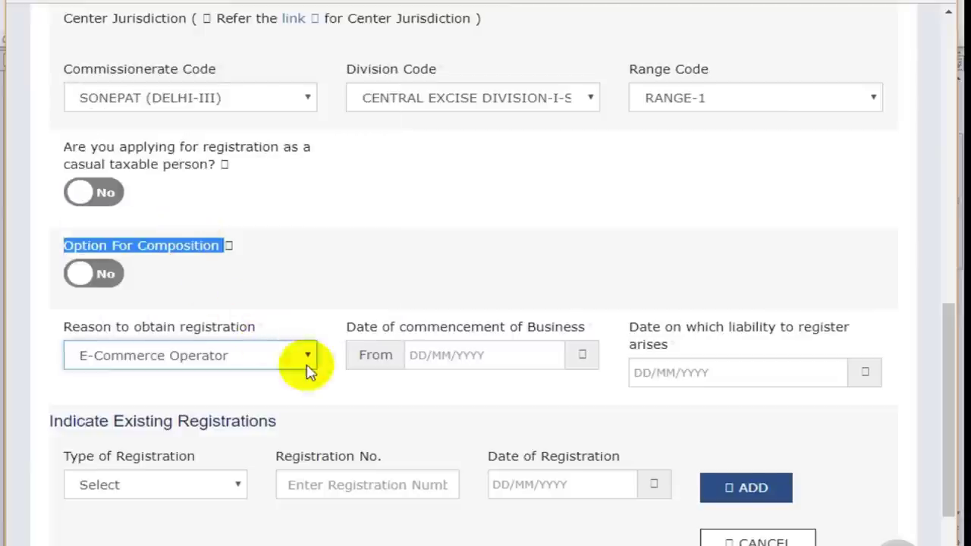
click(500, 358)
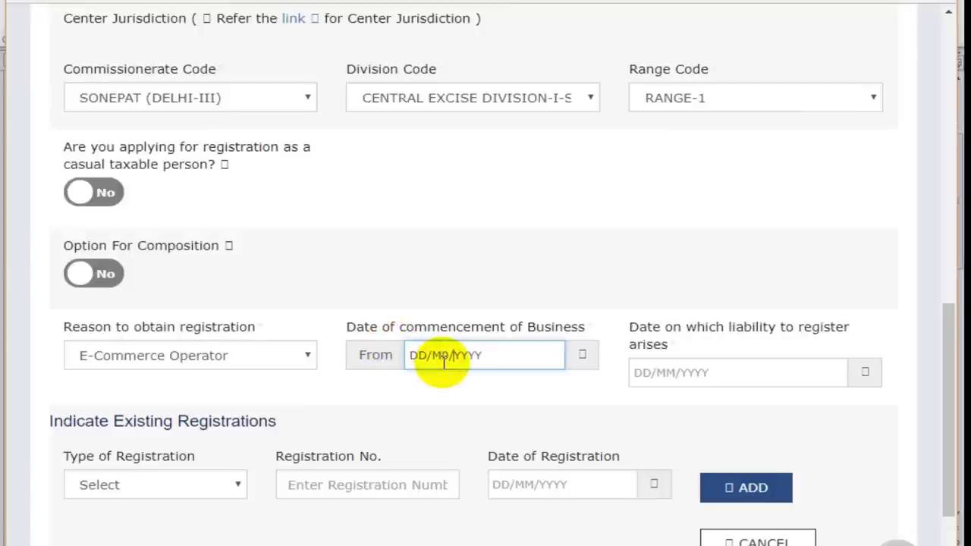
Step: Set both the commencement date and the liability date to 07/07/2017
text(97)
key(BackSpace)
key(BackSpace)
text(0)
double_click(413, 356)
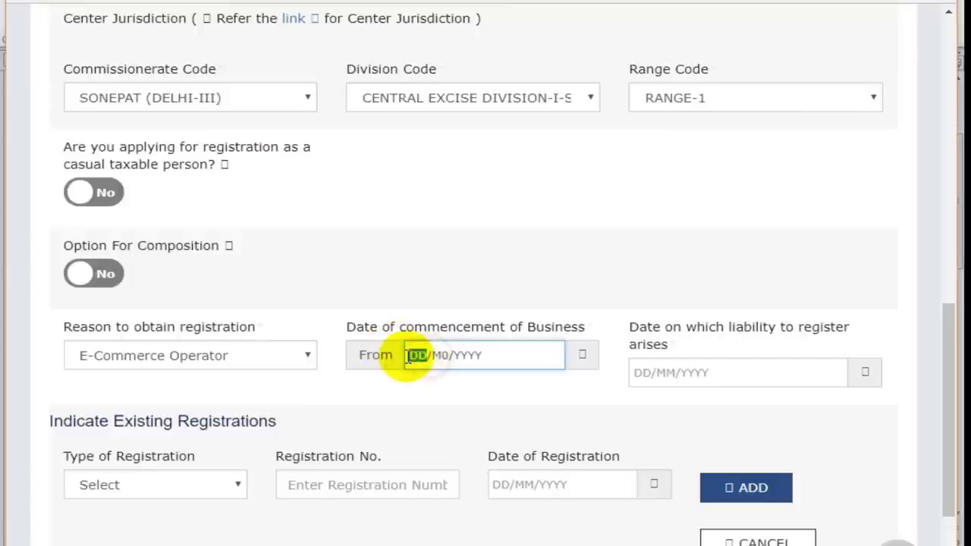
click(578, 355)
click(548, 299)
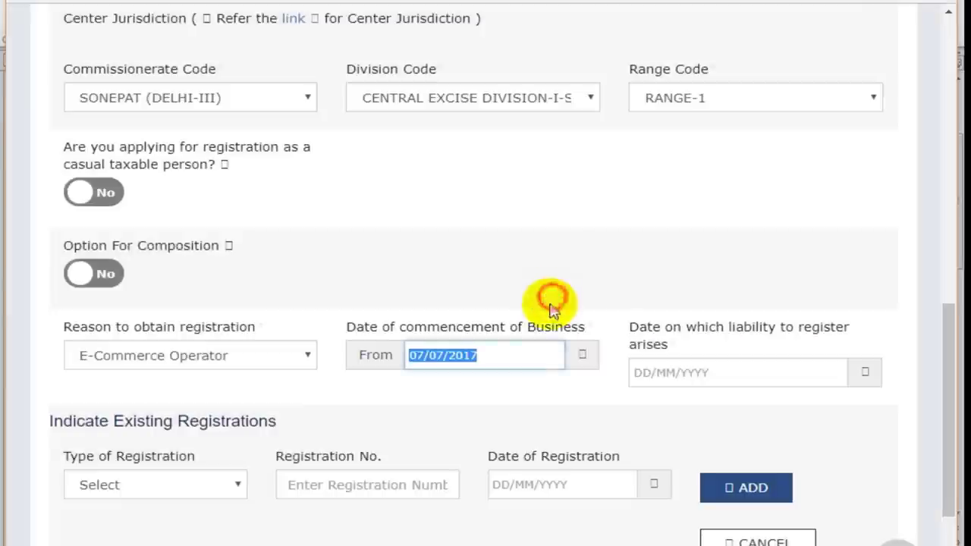
click(758, 372)
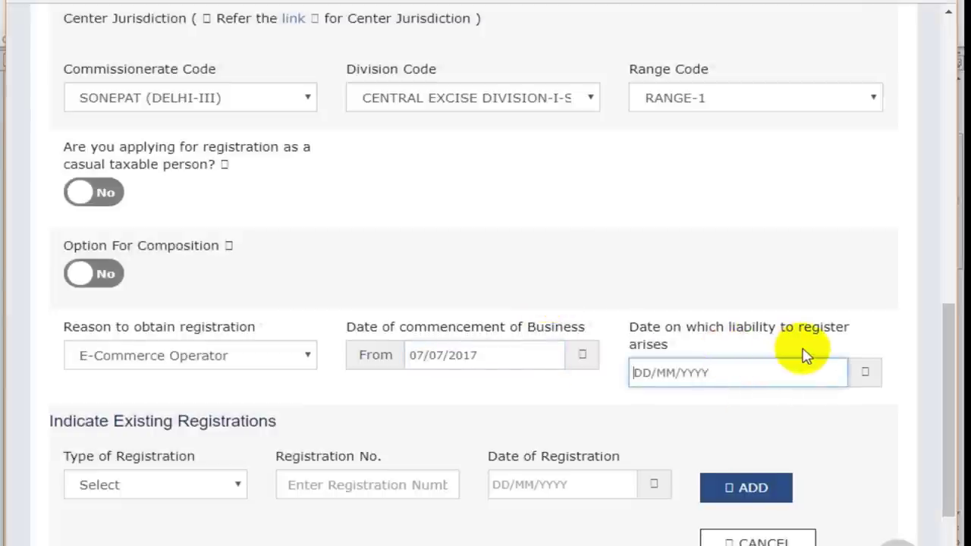
click(864, 372)
click(540, 297)
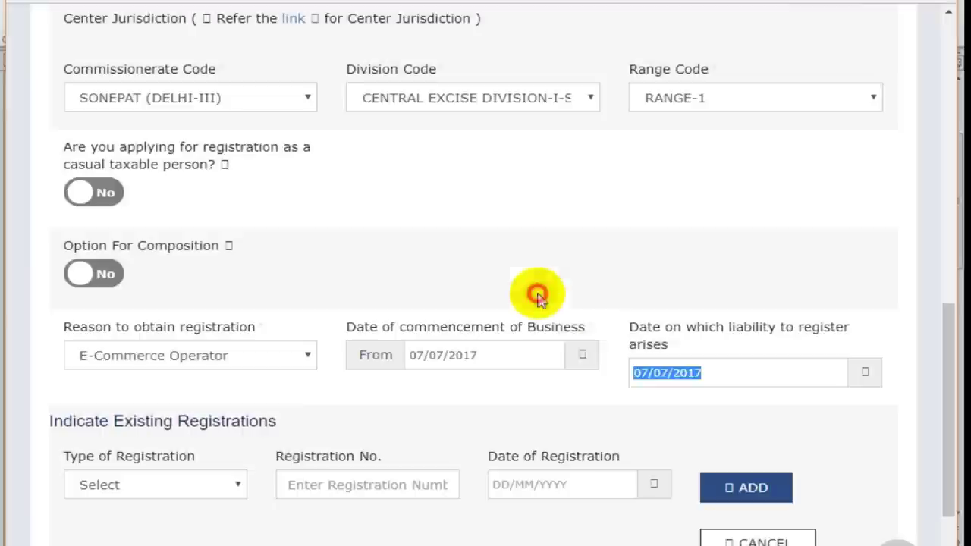
click(495, 392)
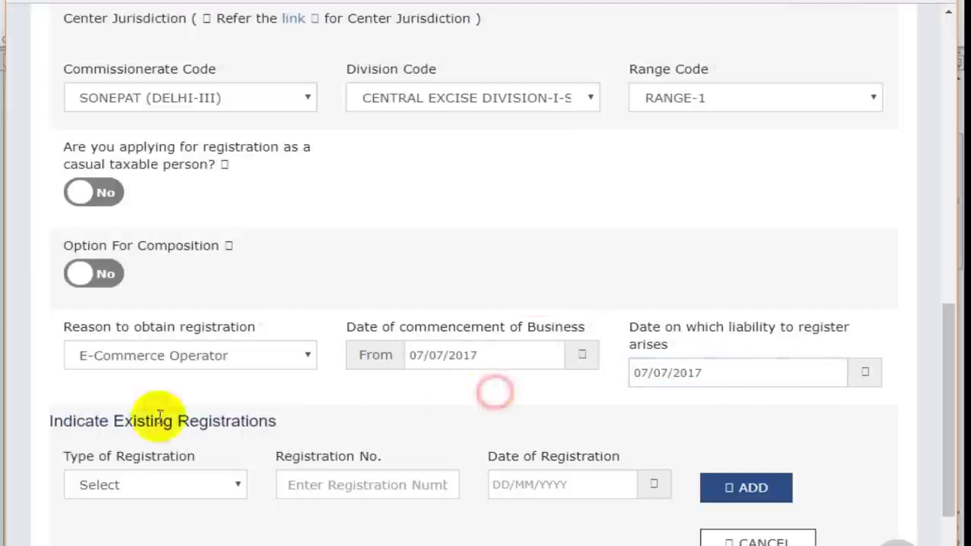
Step: Leave the existing registrations blank and review the completed Business Details form
click(222, 484)
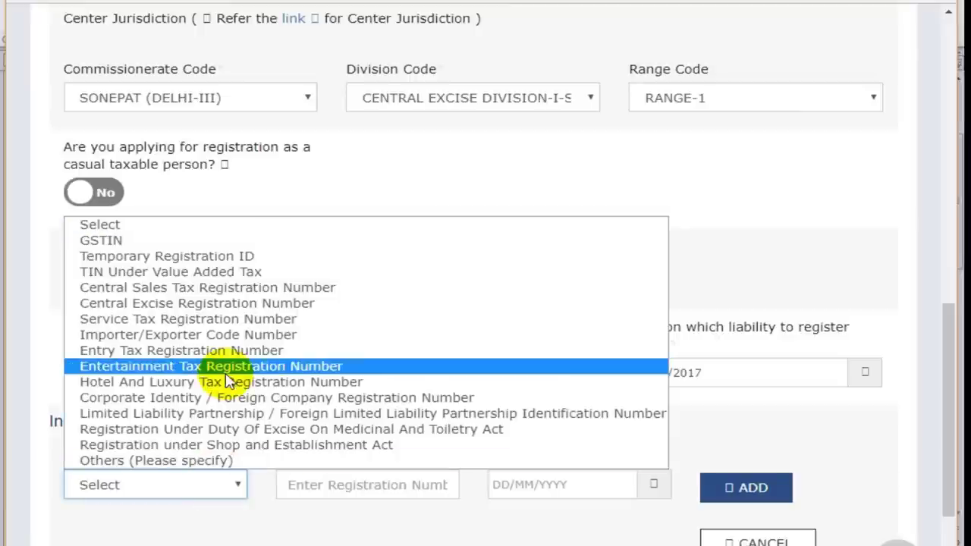
click(217, 534)
scroll(226, 539, down, 2)
scroll(228, 535, down, 1)
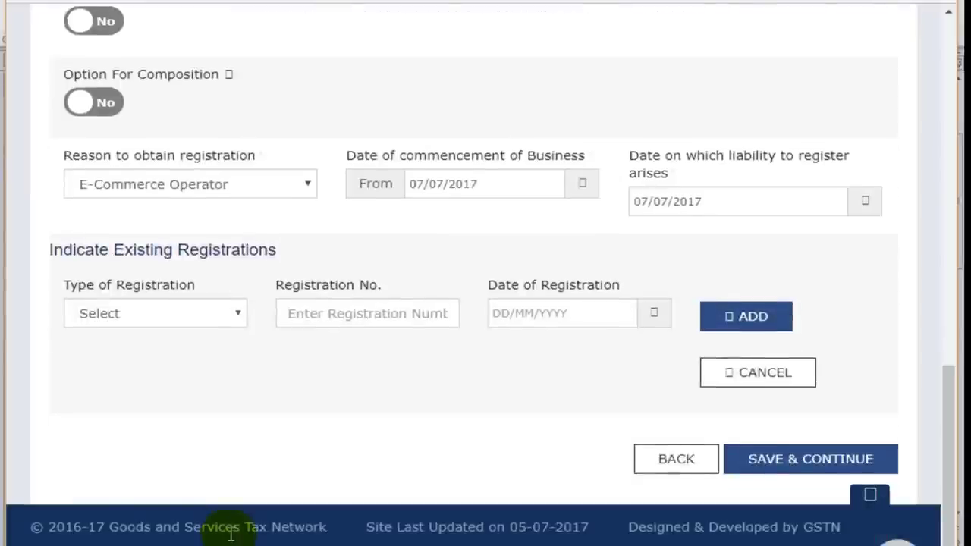
scroll(230, 537, up, 1)
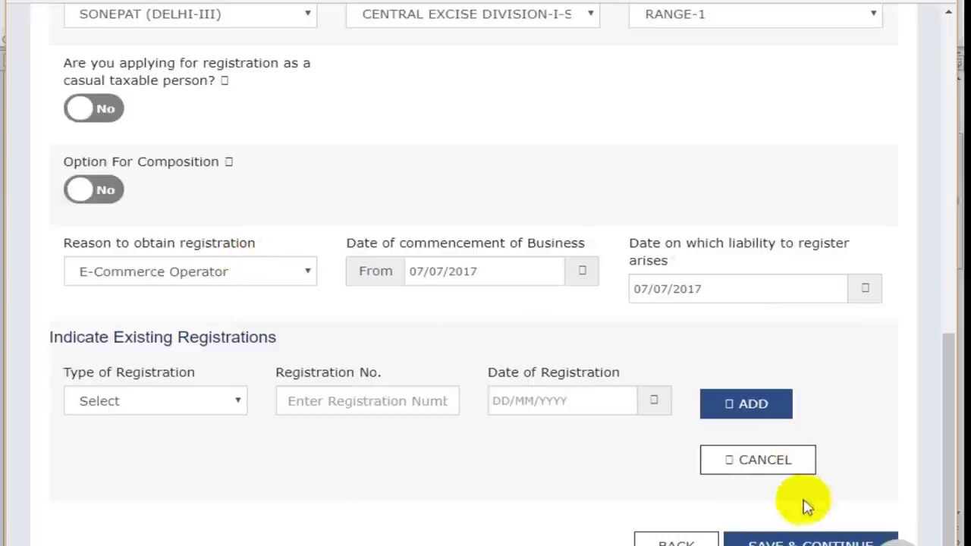
scroll(549, 455, up, 5)
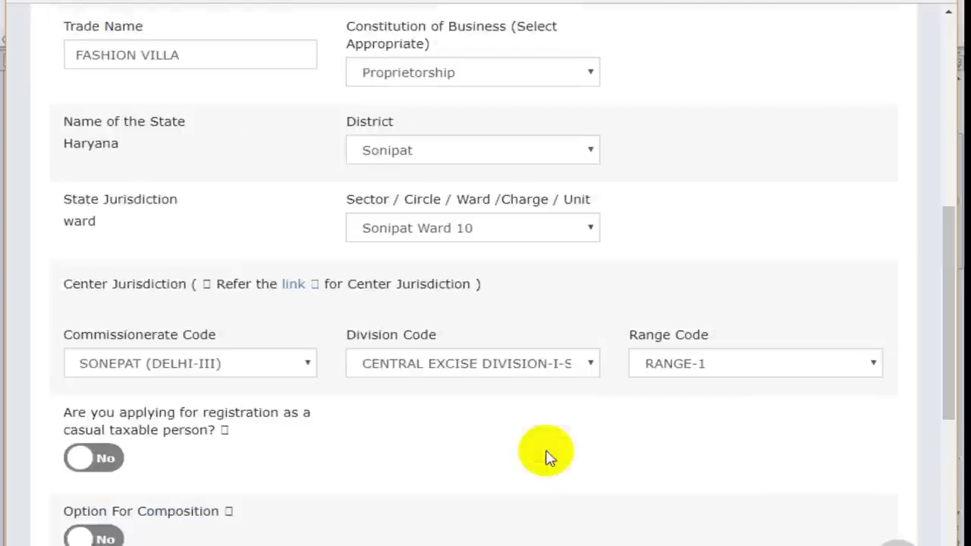
scroll(548, 455, down, 6)
Step: Save the Business Details and review the proprietor's Promoter / Partners details
click(791, 465)
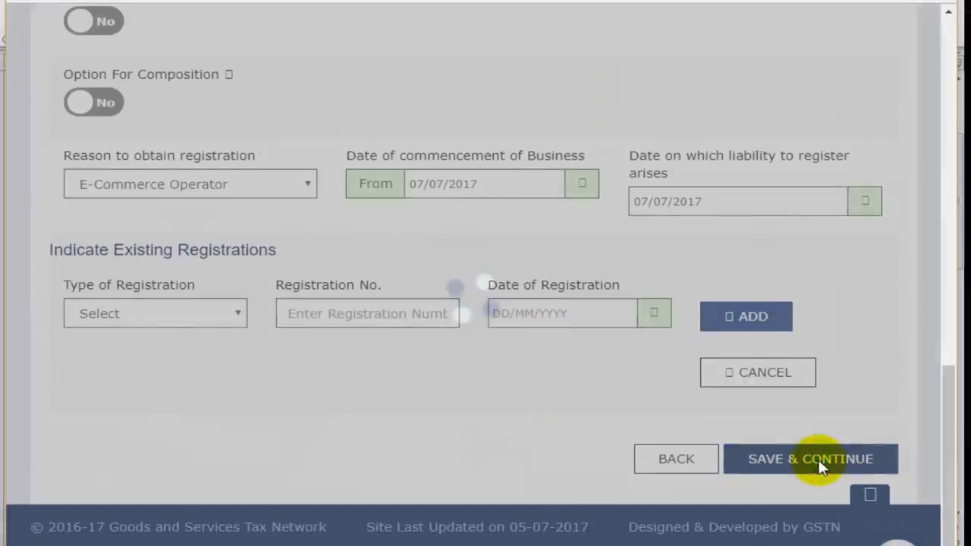
scroll(228, 453, down, 15)
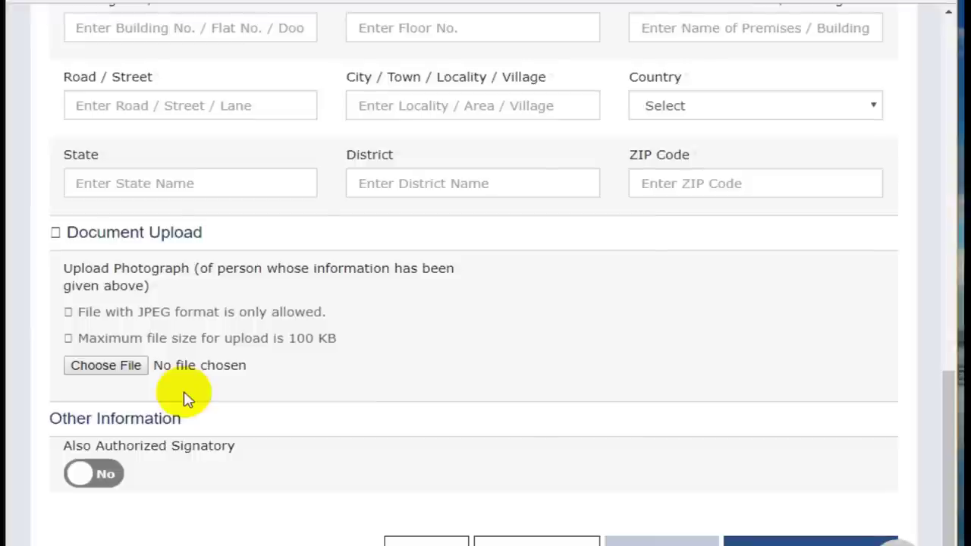
scroll(510, 338, up, 15)
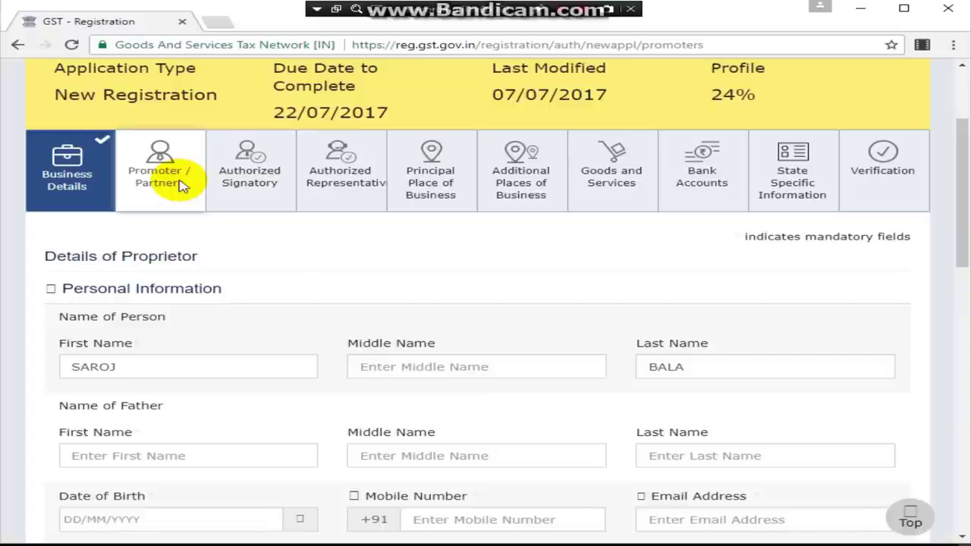
scroll(358, 386, down, 4)
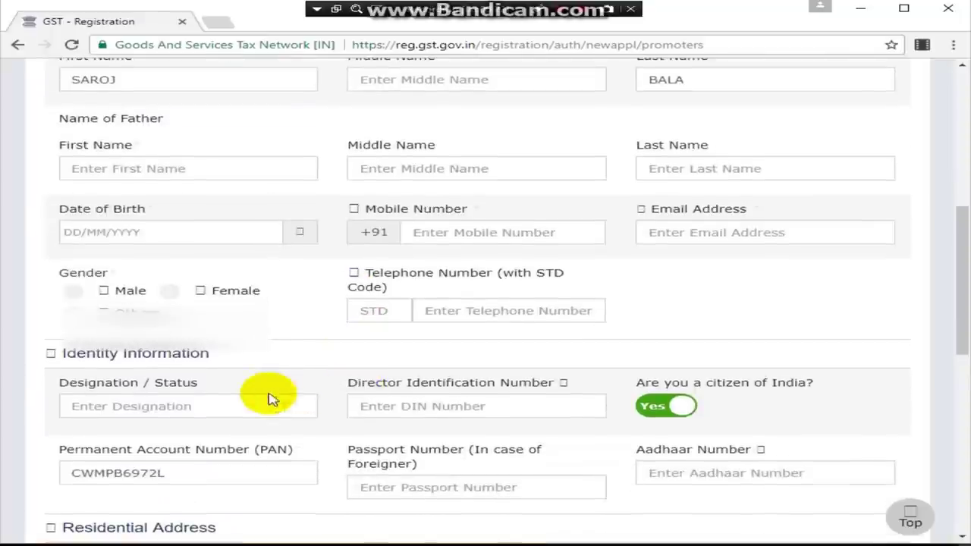
double_click(316, 481)
click(316, 482)
scroll(316, 483, down, 2)
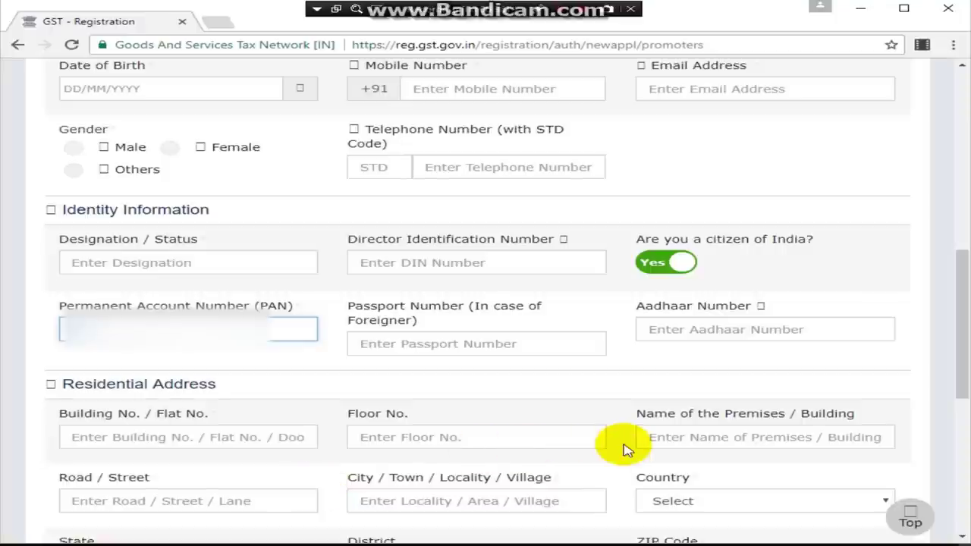
scroll(624, 450, down, 4)
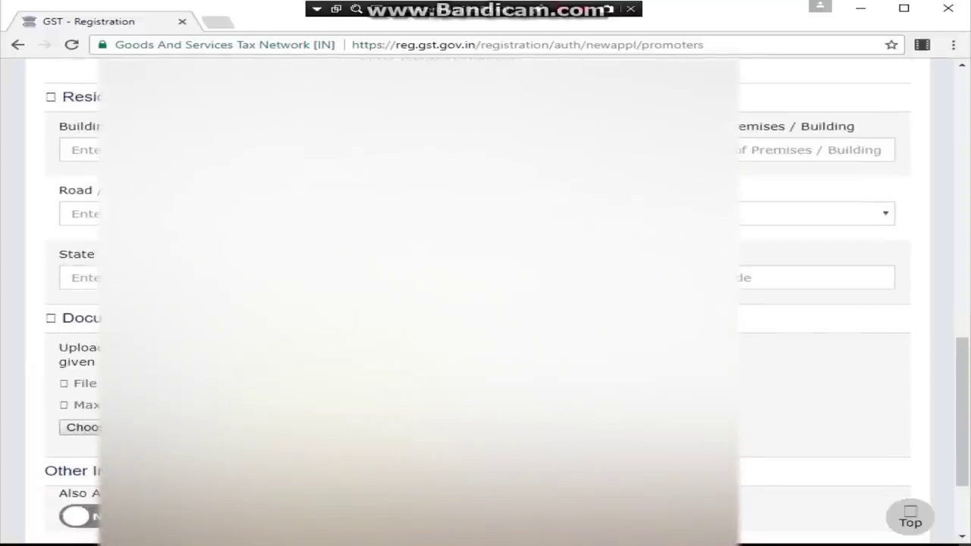
scroll(486, 303, up, 15)
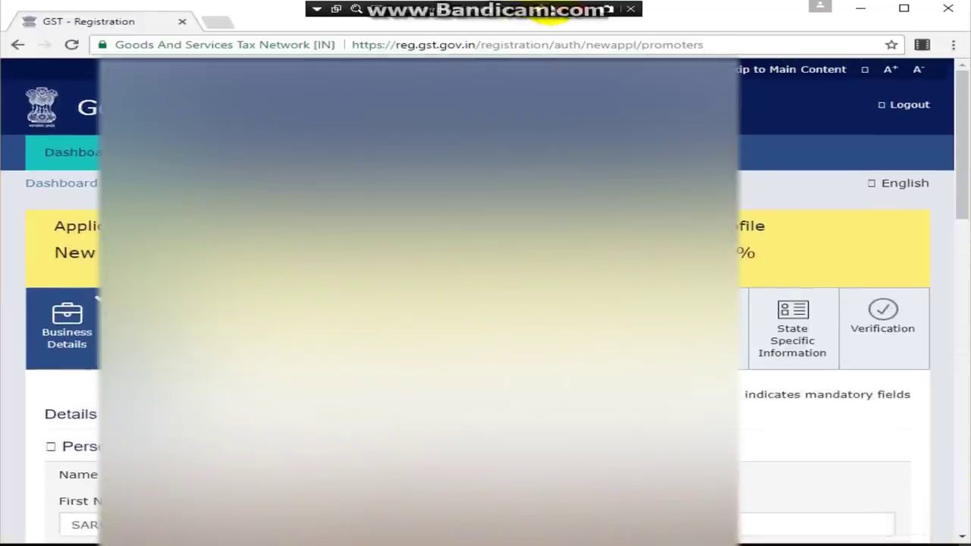
Step: Keep Also Authorized Signatory set to Yes and save the promoter details
key(End)
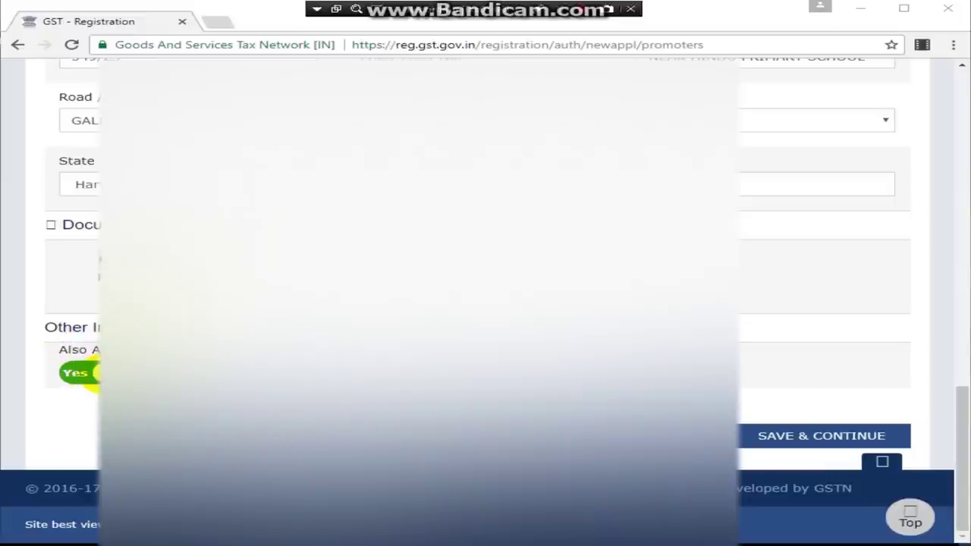
click(83, 376)
click(84, 375)
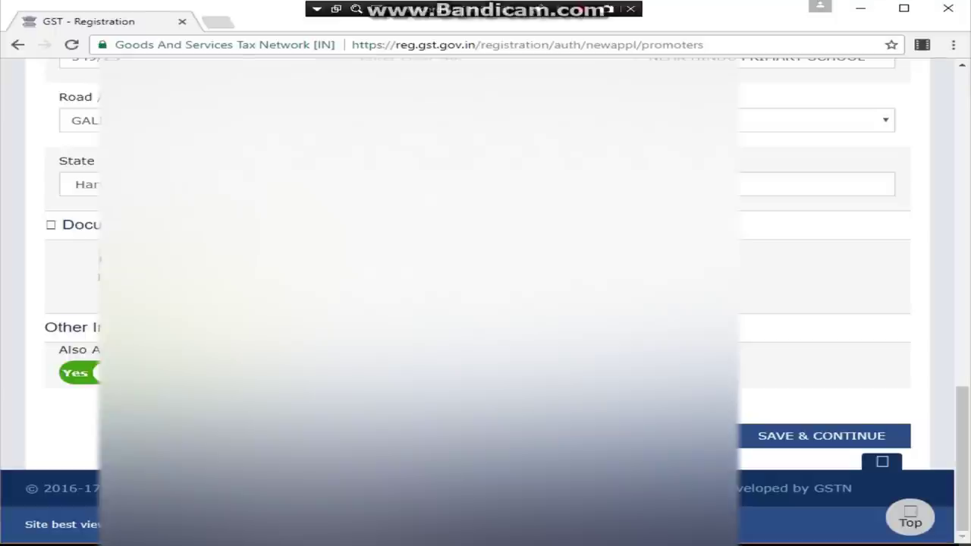
click(816, 440)
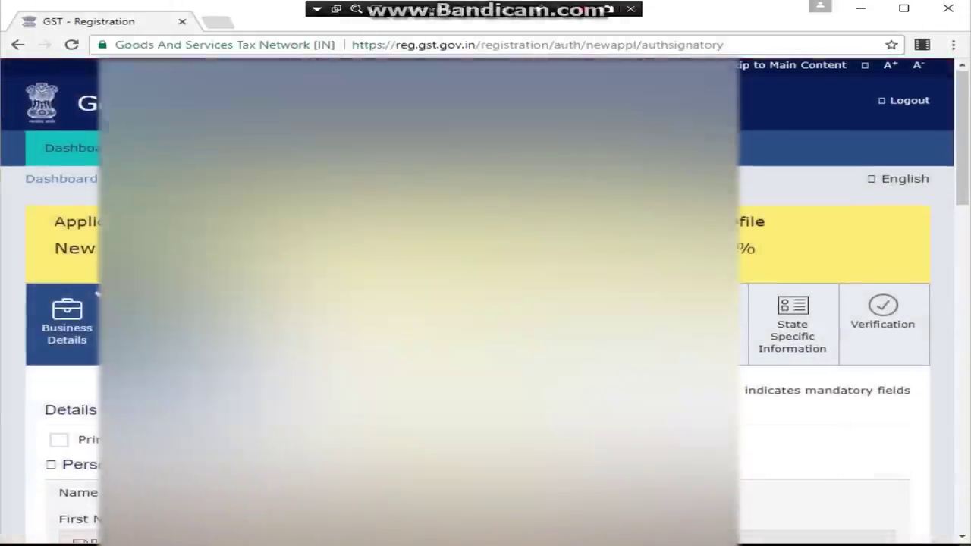
Step: Mark the signatory as Primary Authorized Signatory and save the Authorized Signatory details
scroll(486, 304, down, 2)
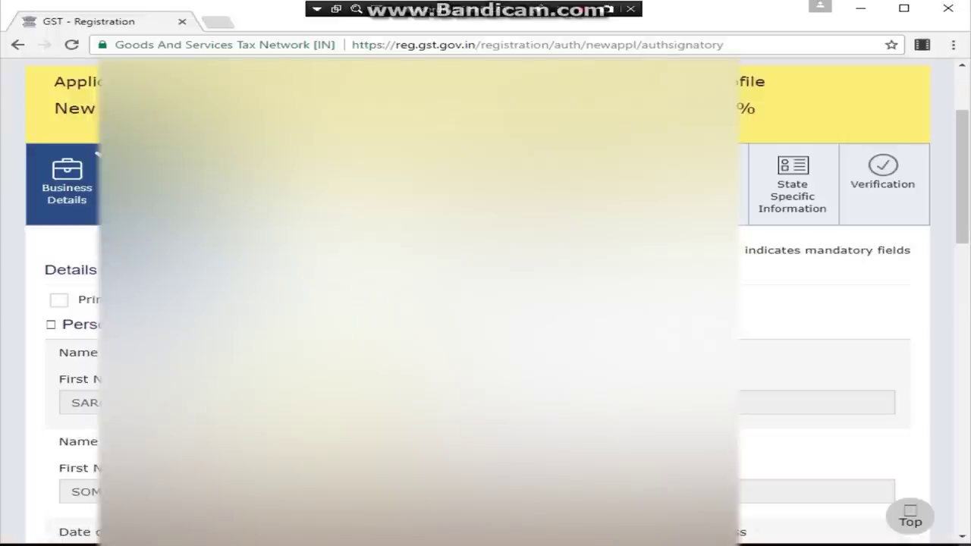
scroll(485, 304, down, 2)
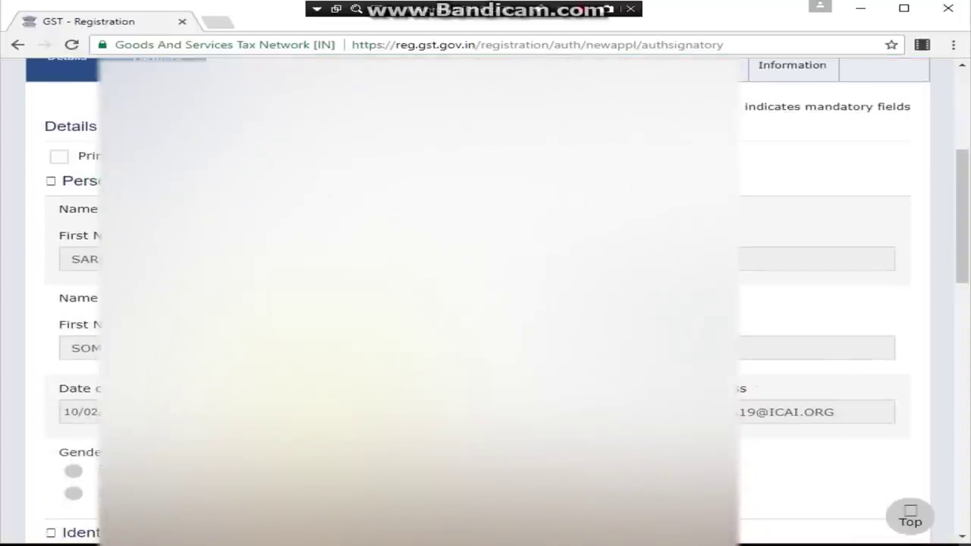
scroll(486, 304, down, 7)
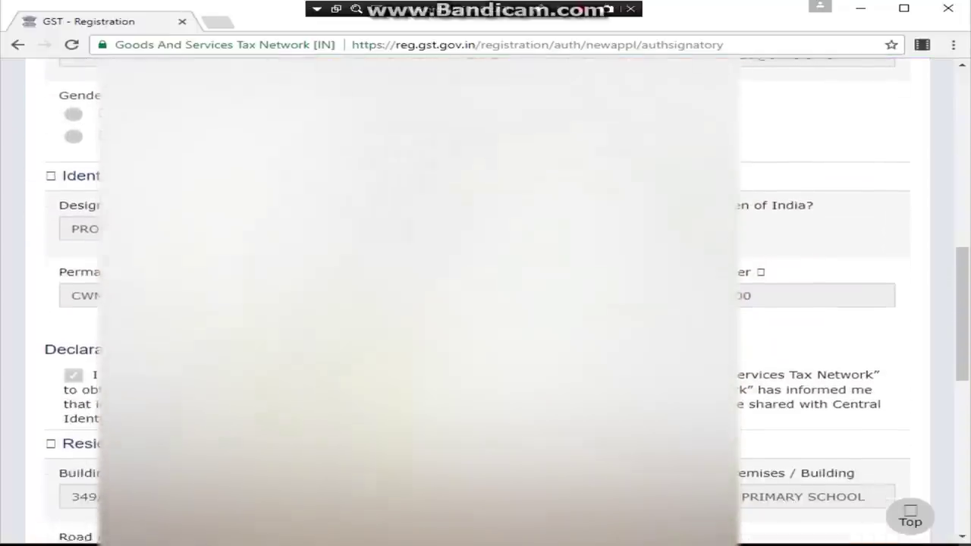
scroll(797, 304, down, 5)
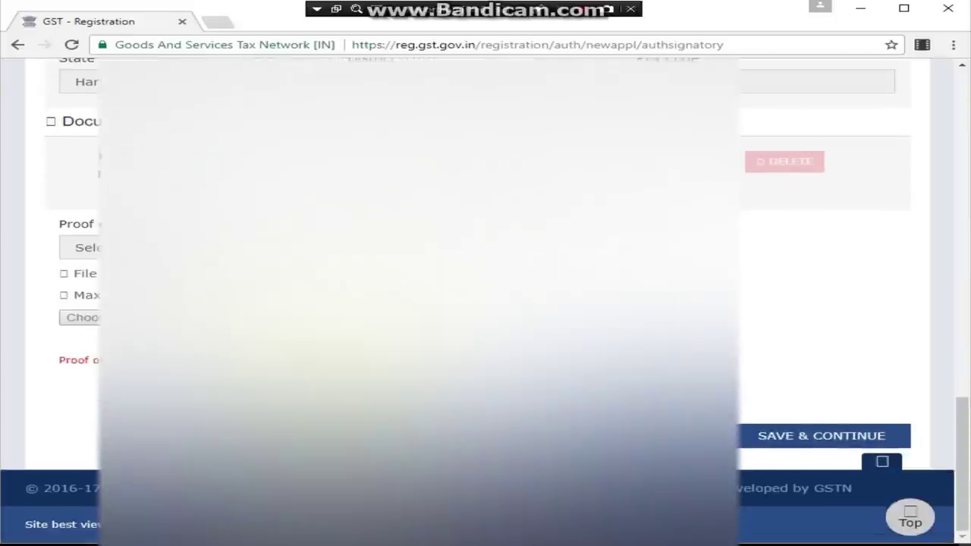
scroll(796, 303, up, 6)
scroll(797, 303, up, 10)
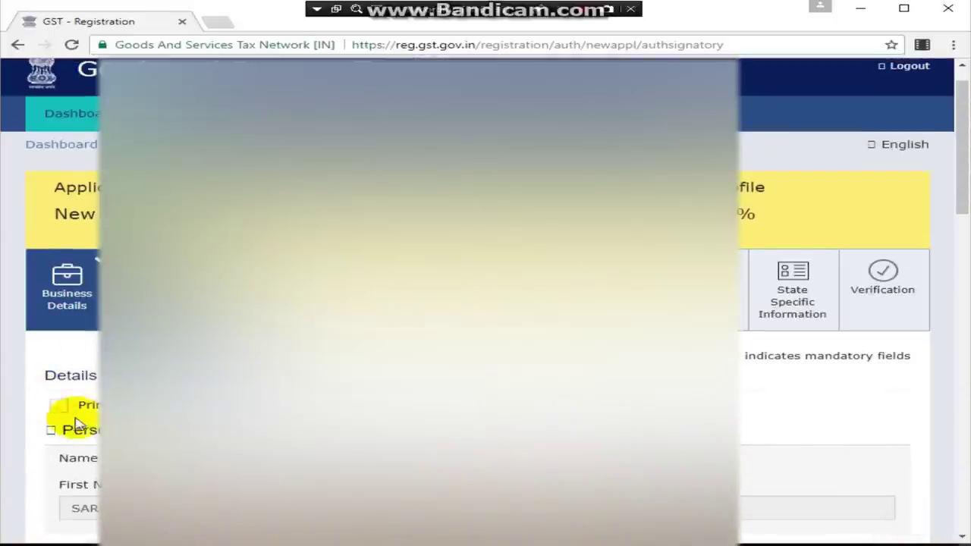
click(58, 407)
scroll(797, 304, down, 12)
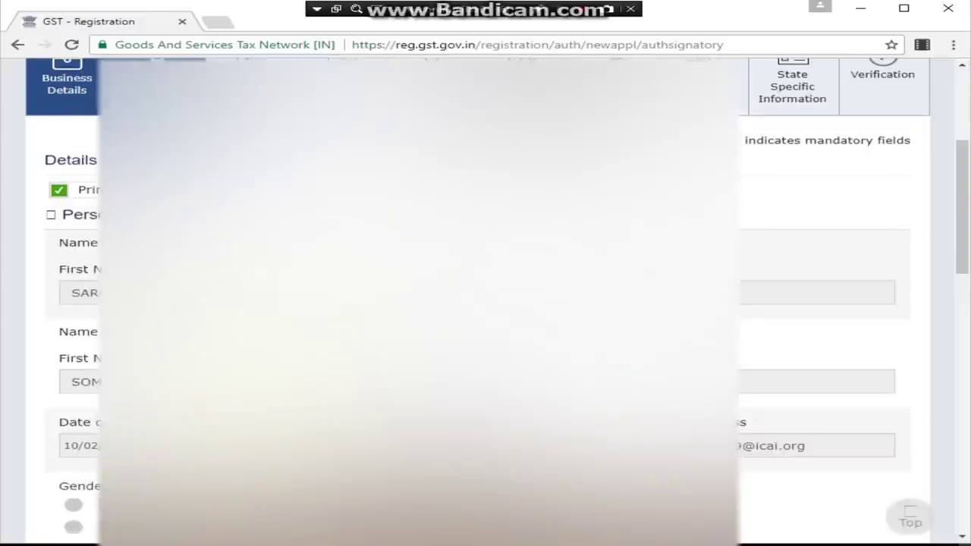
scroll(797, 303, down, 3)
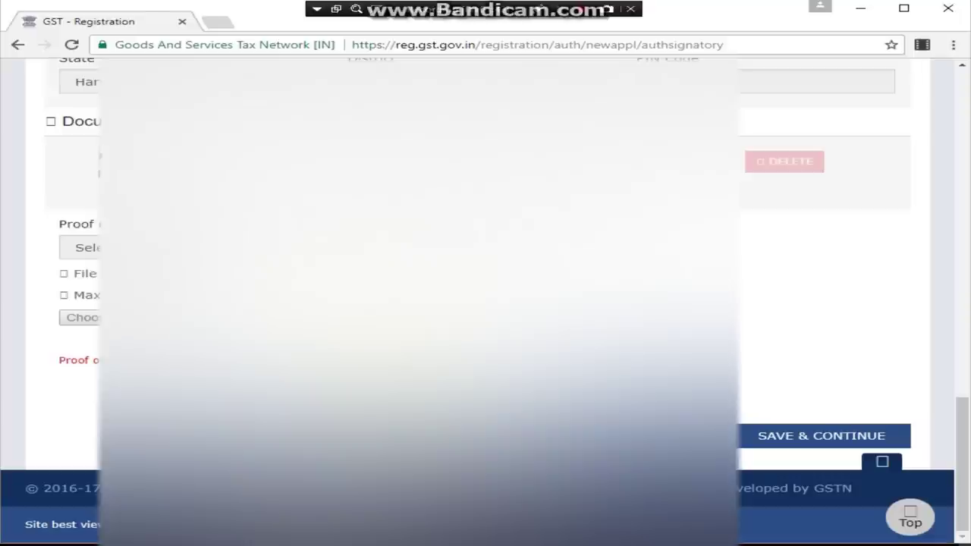
click(826, 447)
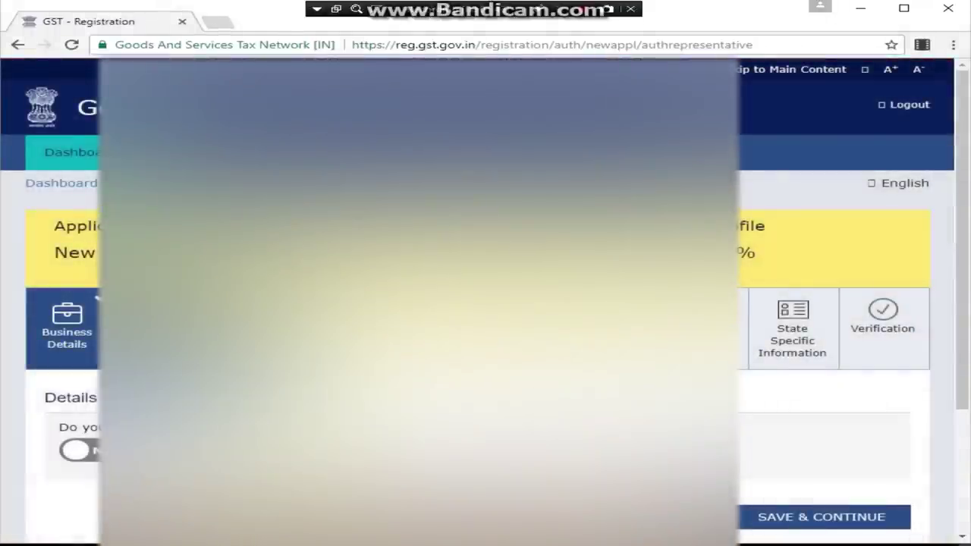
Step: Leave Authorized Representative set to No and save the section
scroll(486, 304, down, 1)
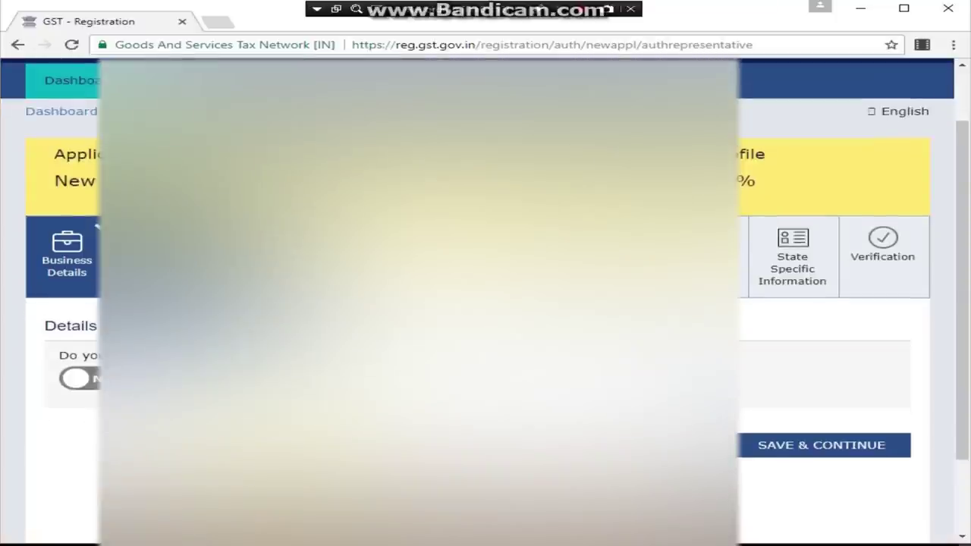
click(80, 378)
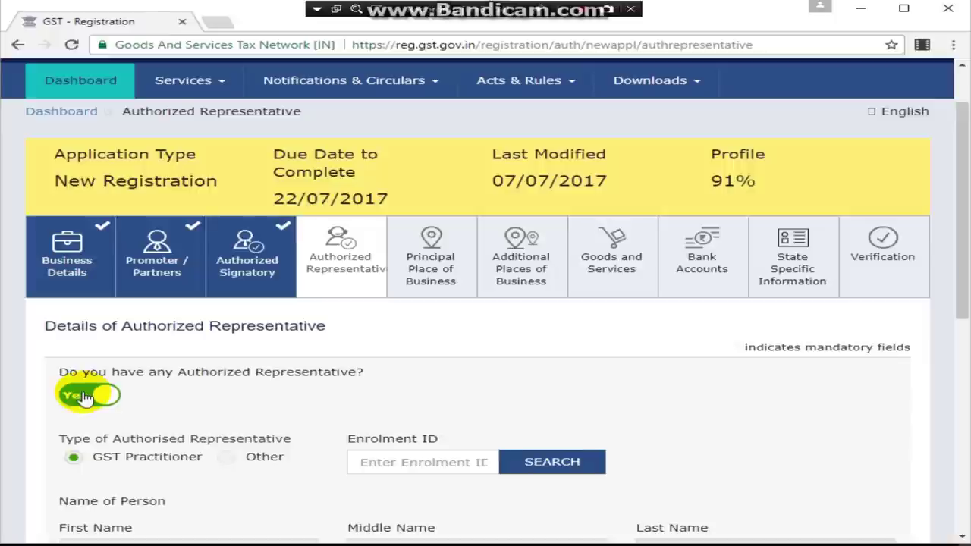
click(79, 395)
click(855, 463)
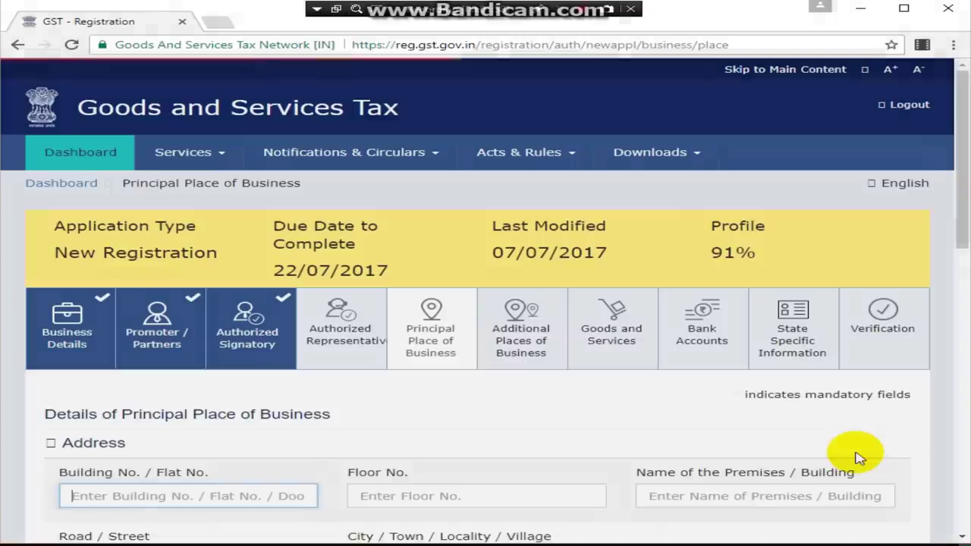
Step: Browse the Nature of possession and Proof of Principal Place dropdowns without choosing anything
scroll(620, 466, down, 2)
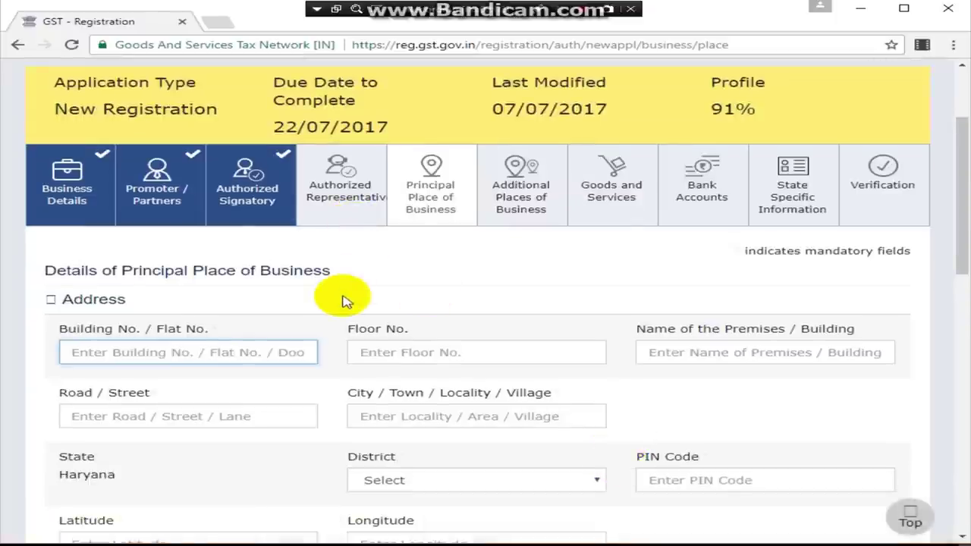
scroll(342, 302, down, 3)
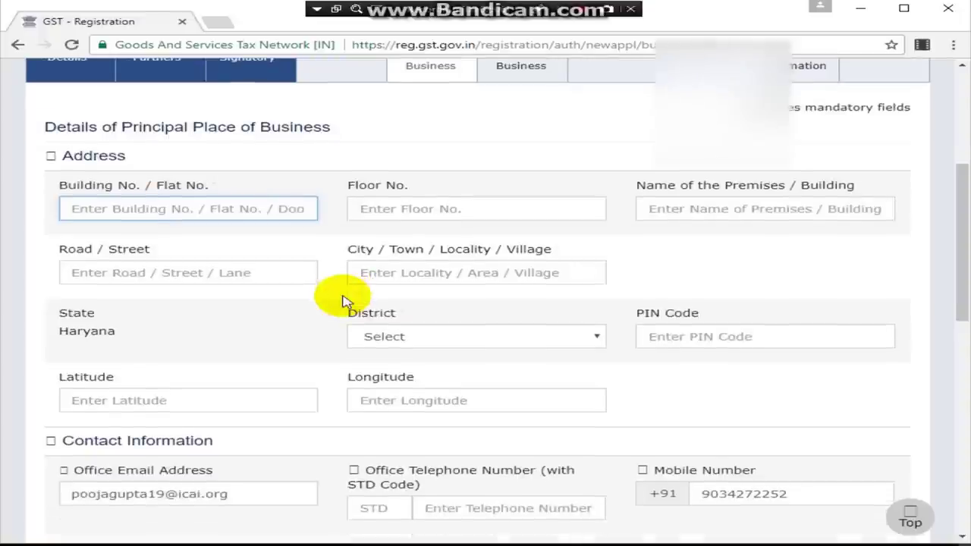
scroll(412, 372, down, 2)
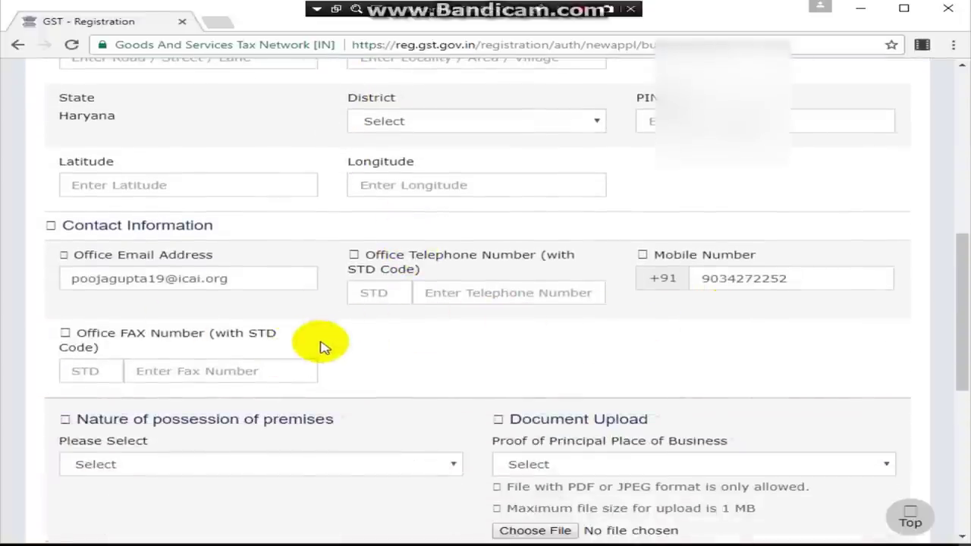
scroll(321, 347, down, 1)
scroll(321, 347, down, 2)
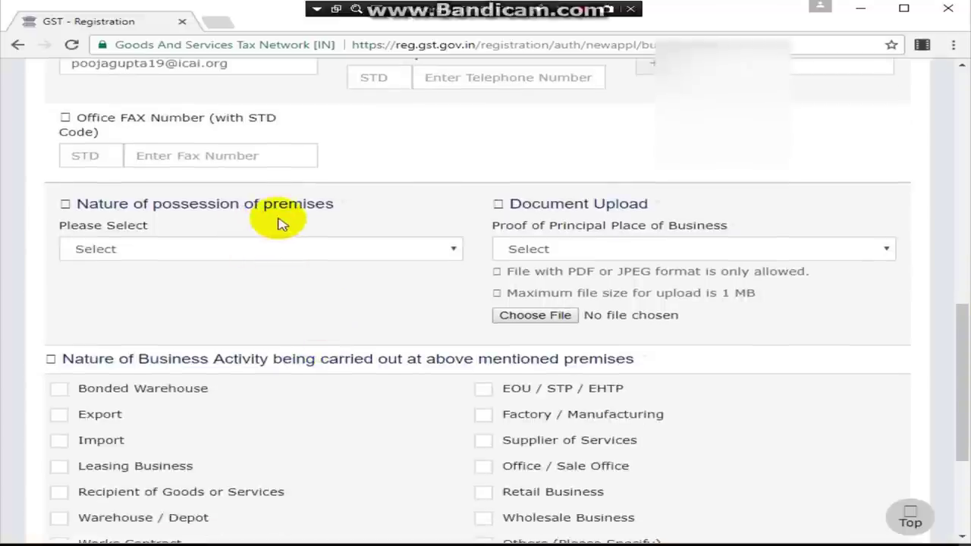
click(377, 252)
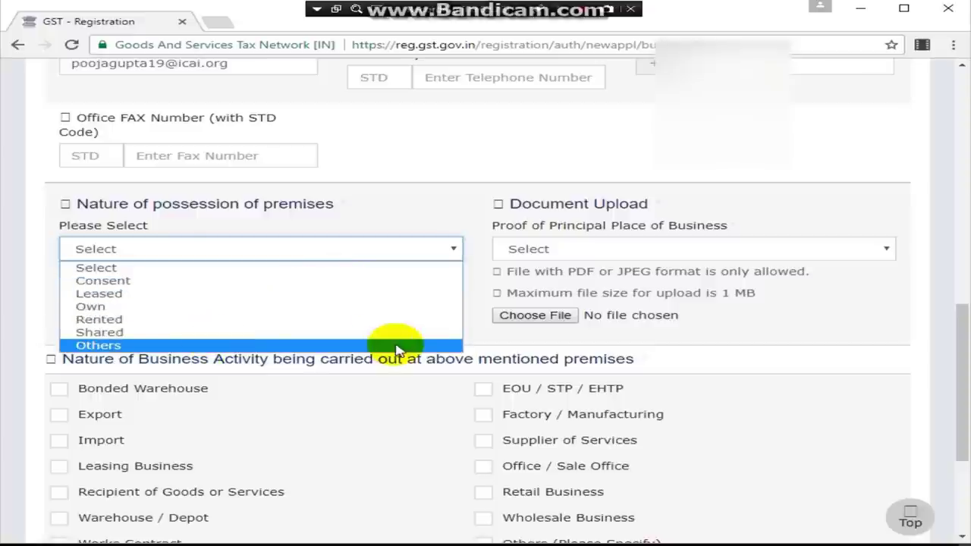
click(812, 346)
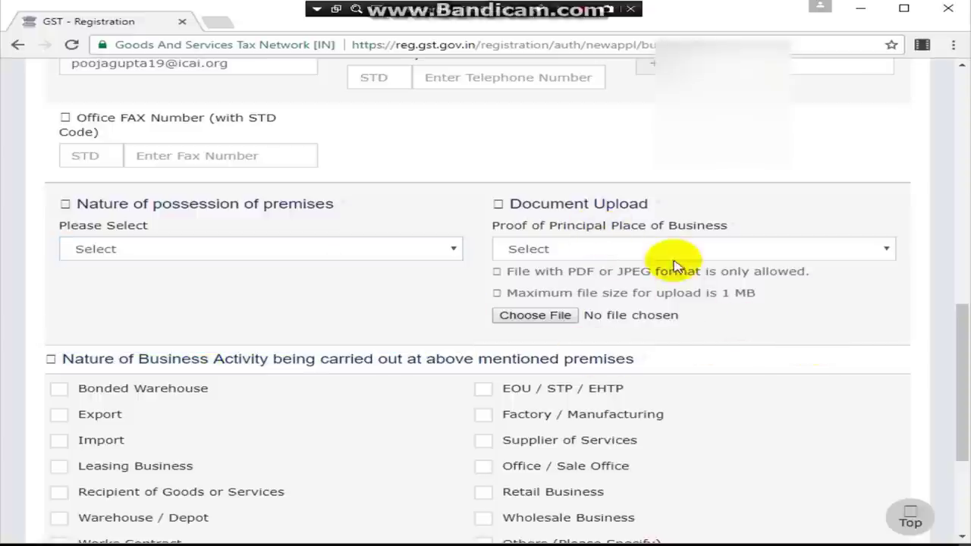
click(733, 254)
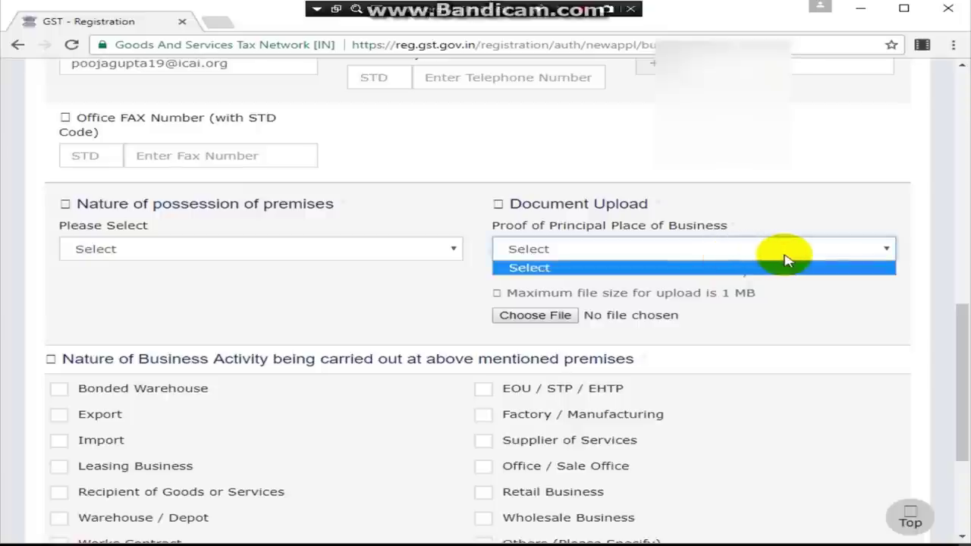
click(815, 248)
click(521, 250)
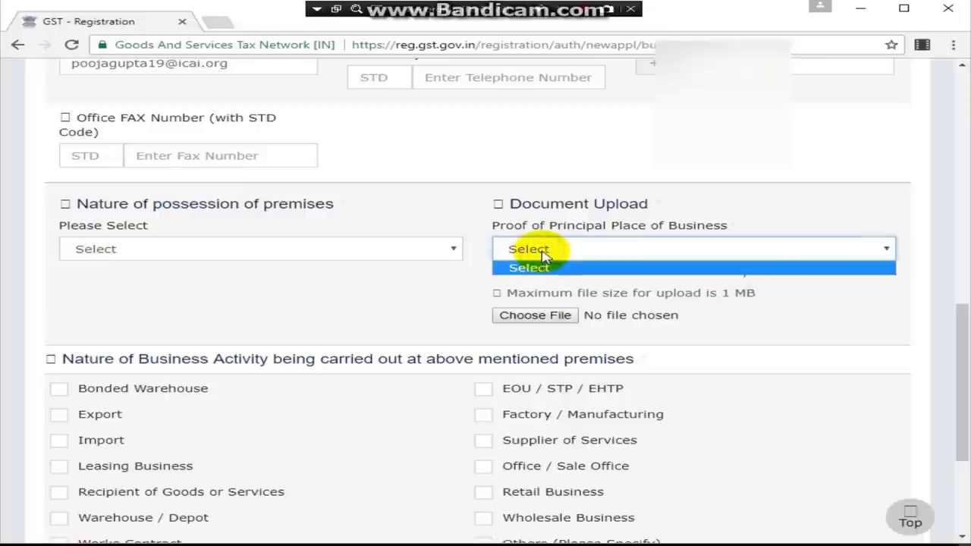
click(358, 251)
Step: Choose Rented as the nature of possession, leaving Proof of Principal Place at Select
click(357, 249)
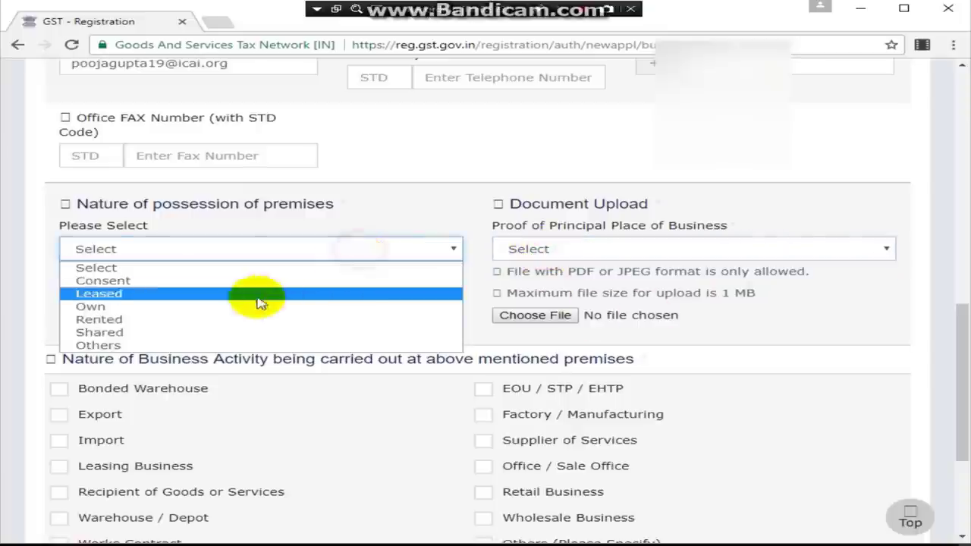
click(182, 320)
click(580, 247)
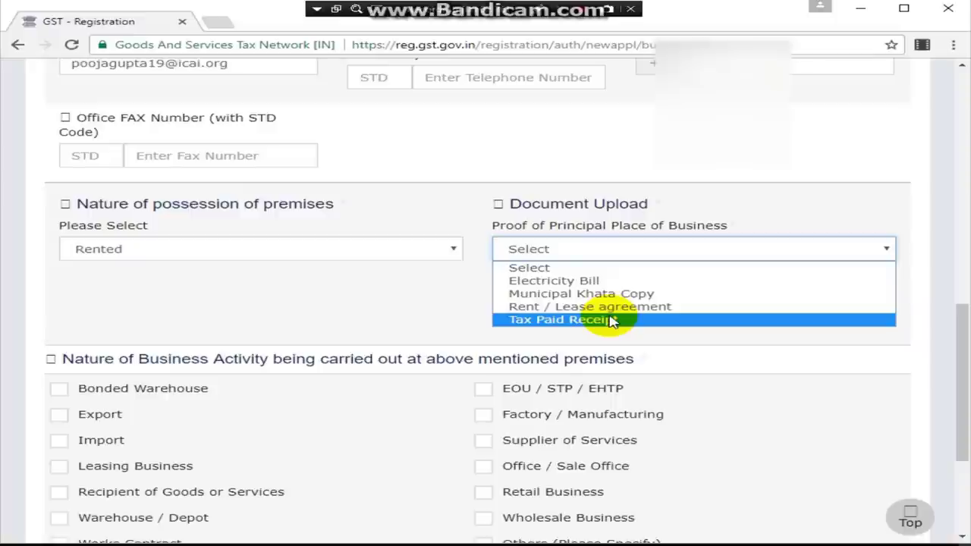
click(390, 285)
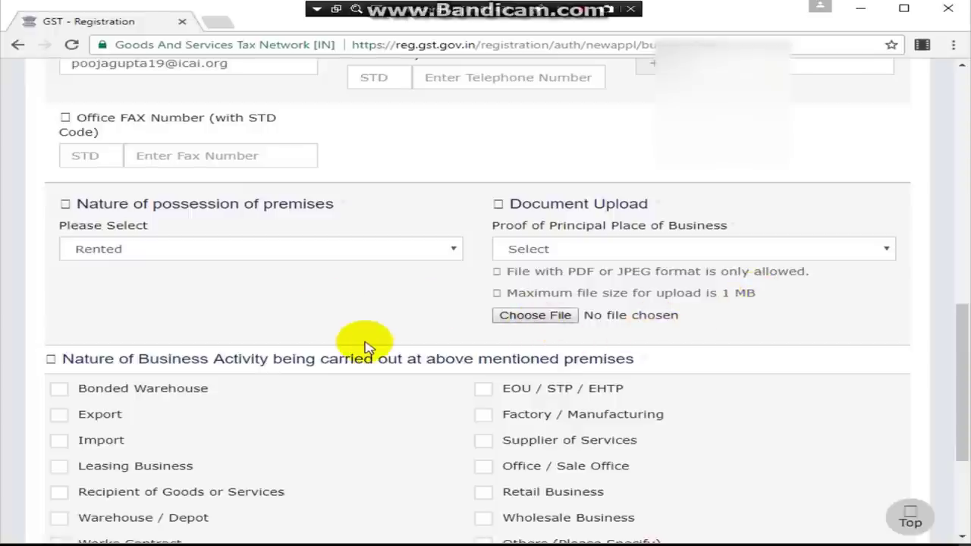
Step: Try the Others business activity and the Additional Places toggle, leaving both off
scroll(364, 347, down, 1)
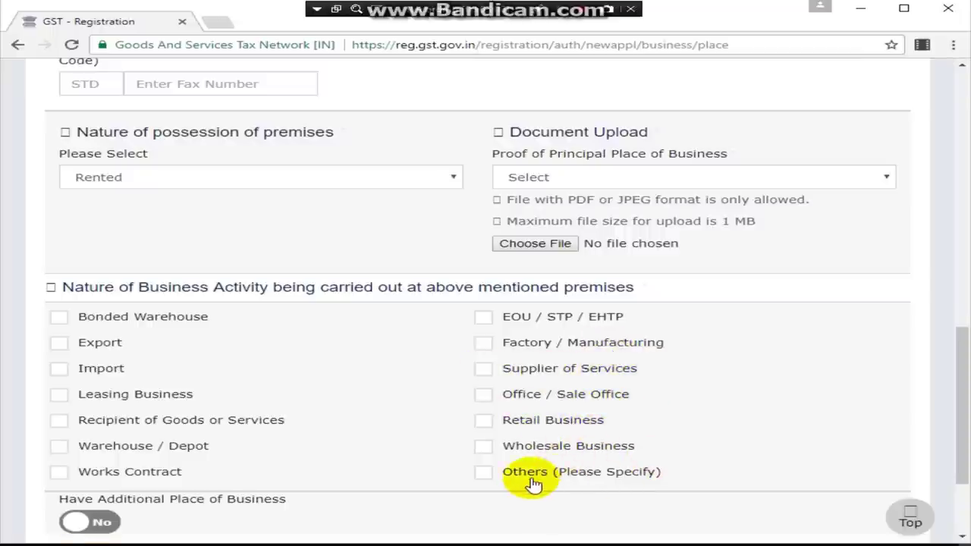
scroll(534, 484, down, 1)
click(521, 401)
click(130, 461)
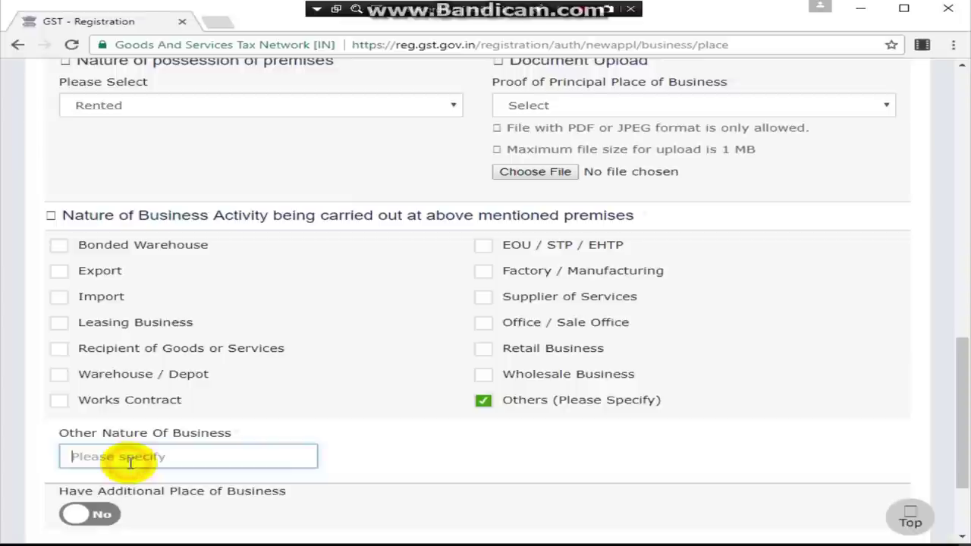
click(484, 400)
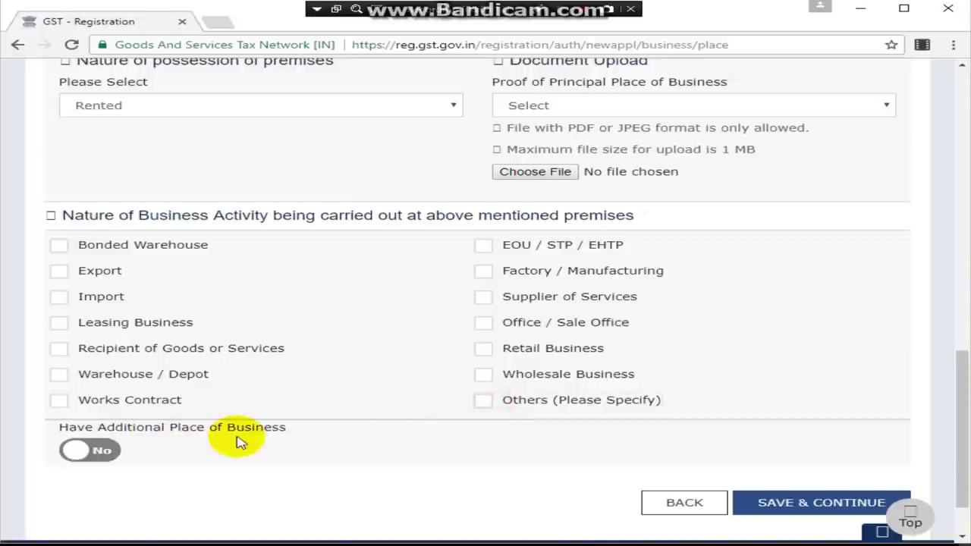
click(95, 450)
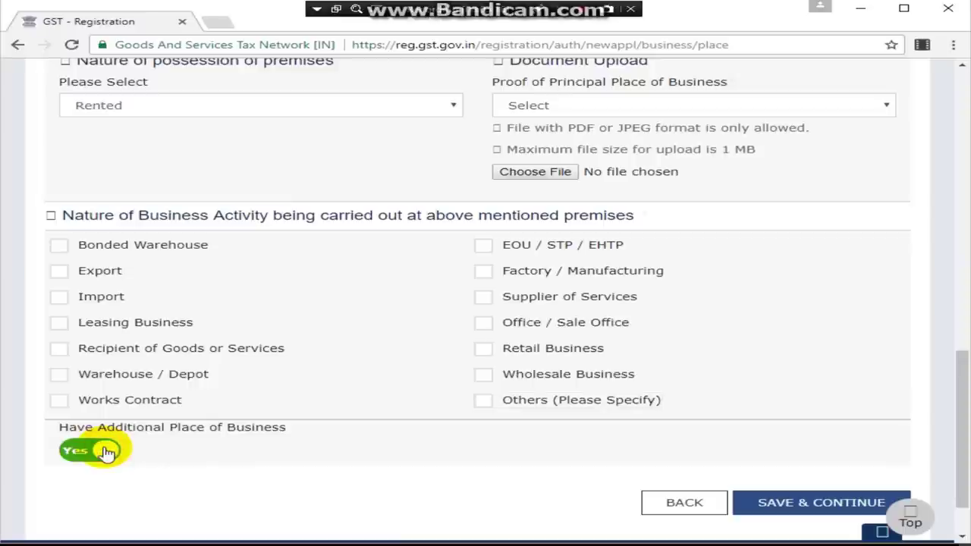
click(86, 453)
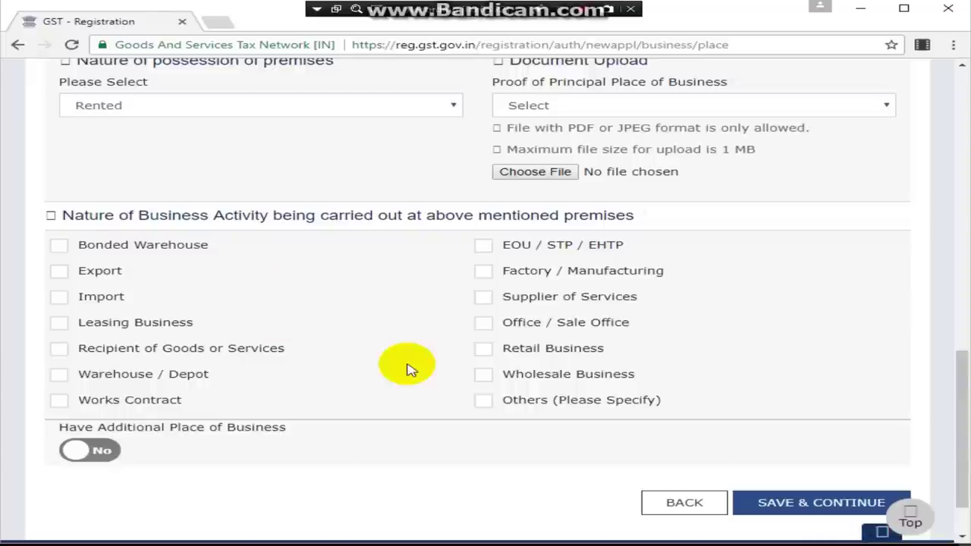
Step: Save the Principal Place of Business details
scroll(584, 475, up, 1)
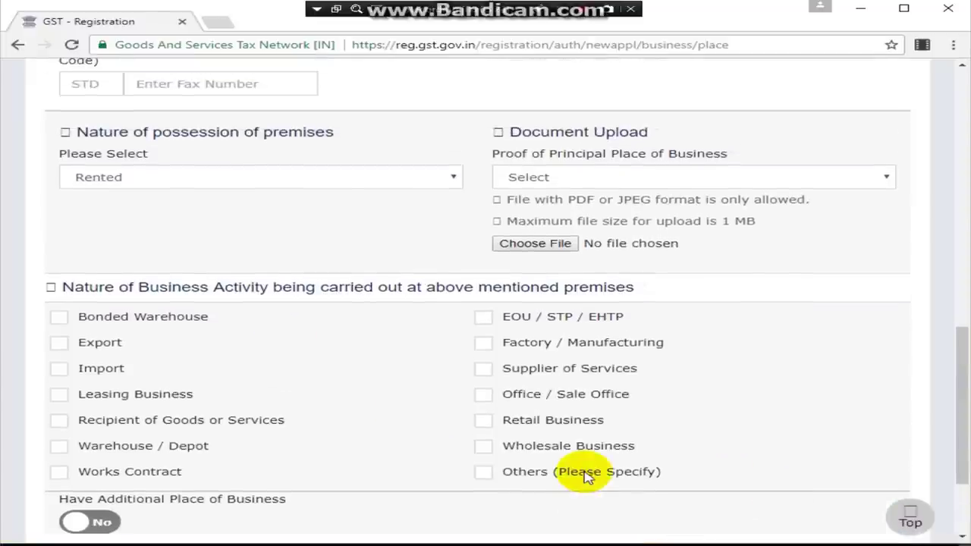
scroll(585, 475, down, 2)
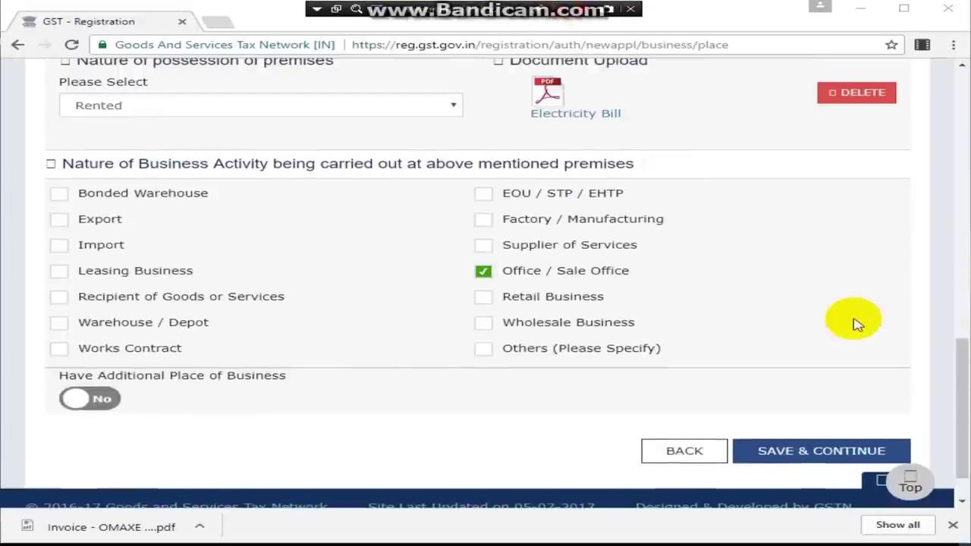
scroll(853, 321, up, 3)
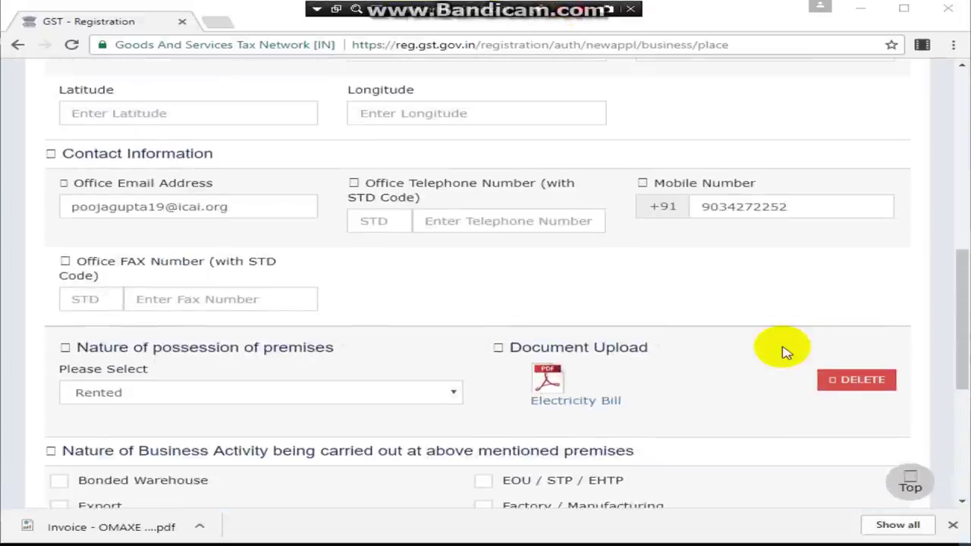
scroll(784, 353, down, 4)
click(830, 466)
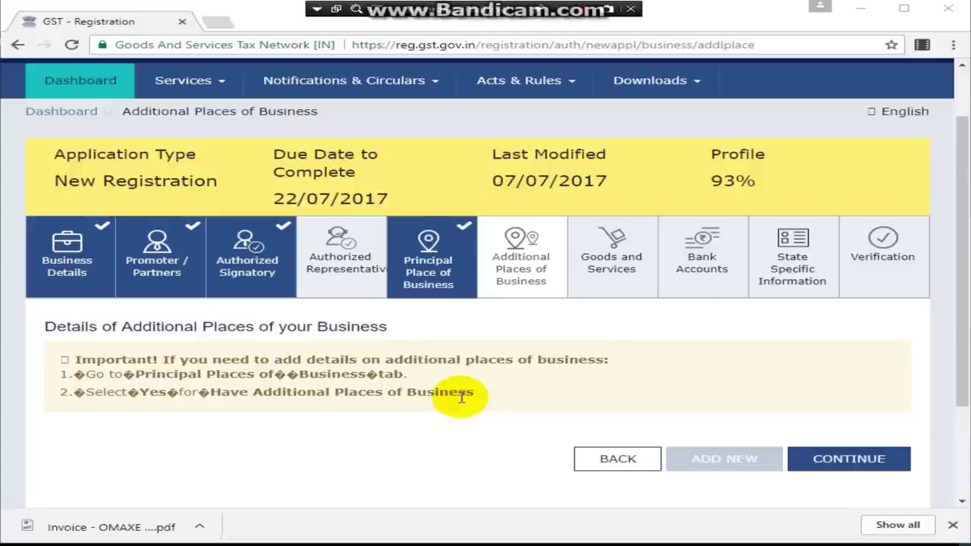
Step: Continue past Additional Places of Business without adding any place
click(880, 462)
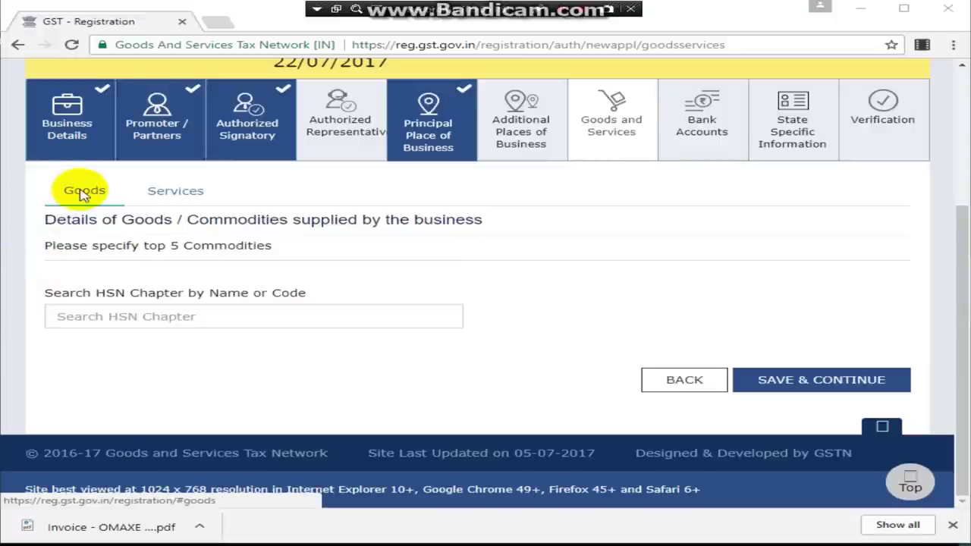
click(181, 199)
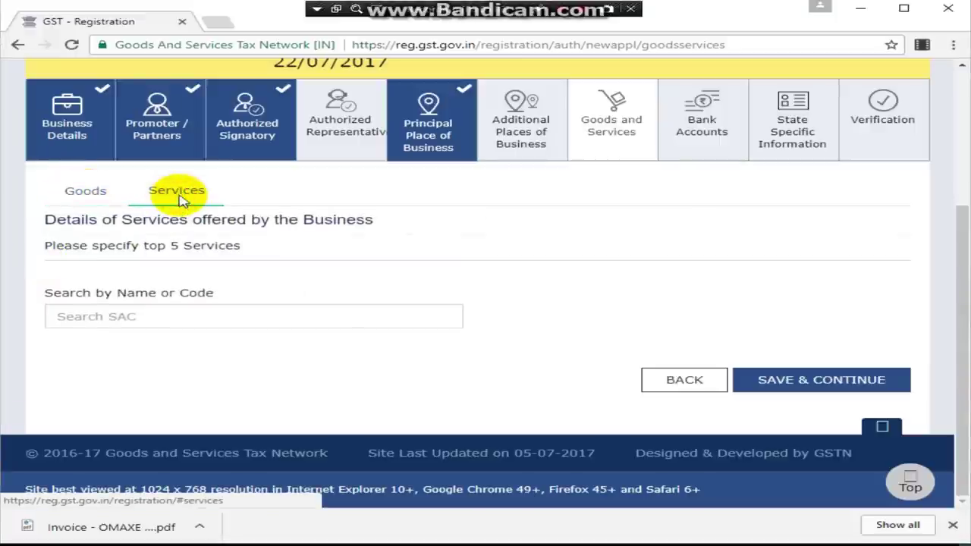
click(90, 194)
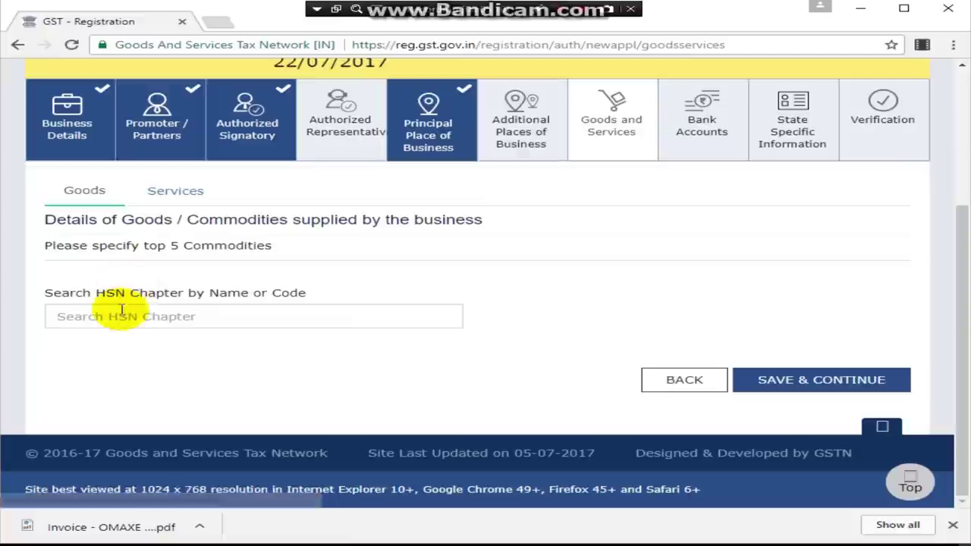
click(185, 195)
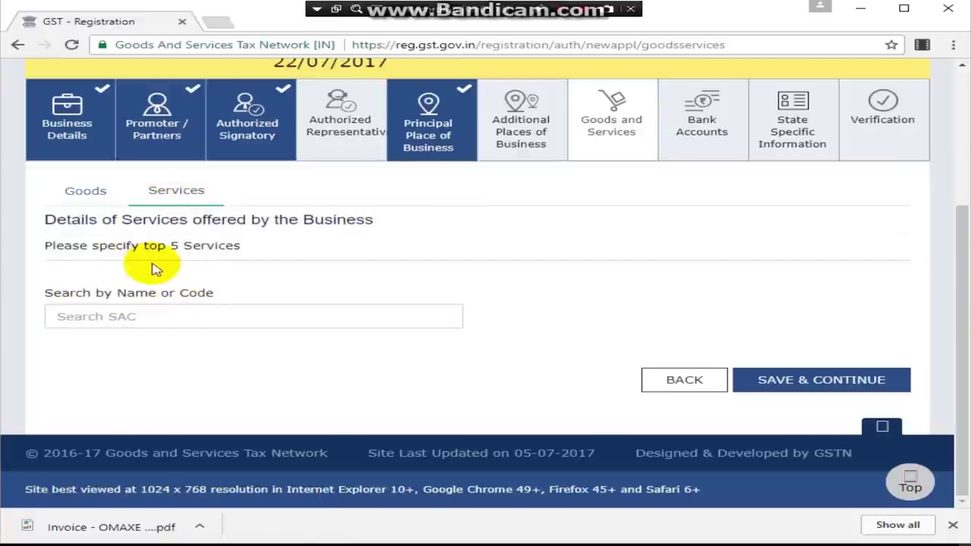
click(90, 187)
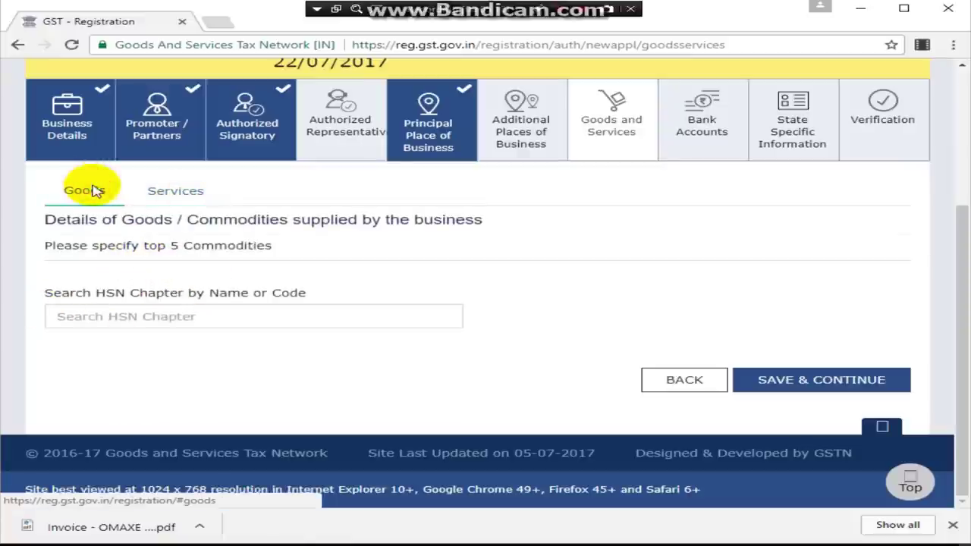
click(184, 195)
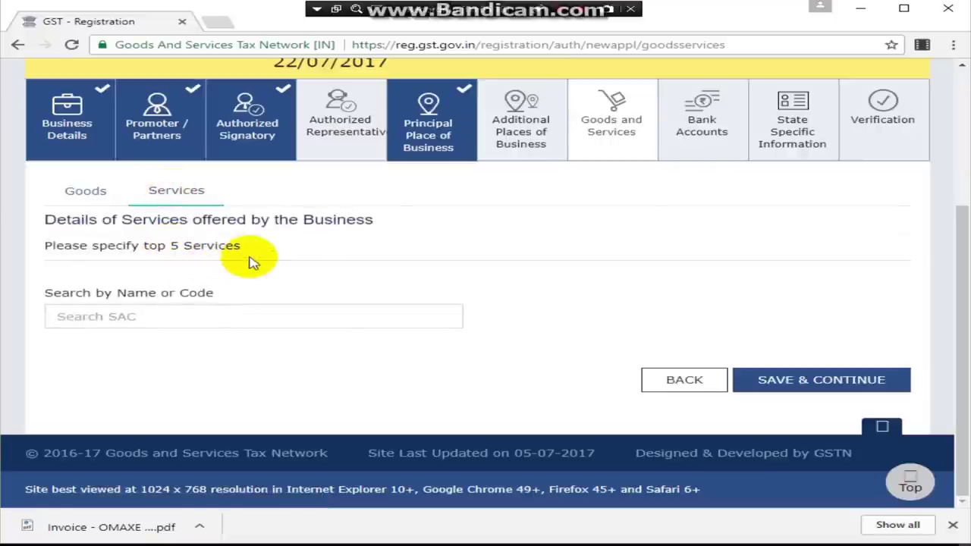
click(84, 190)
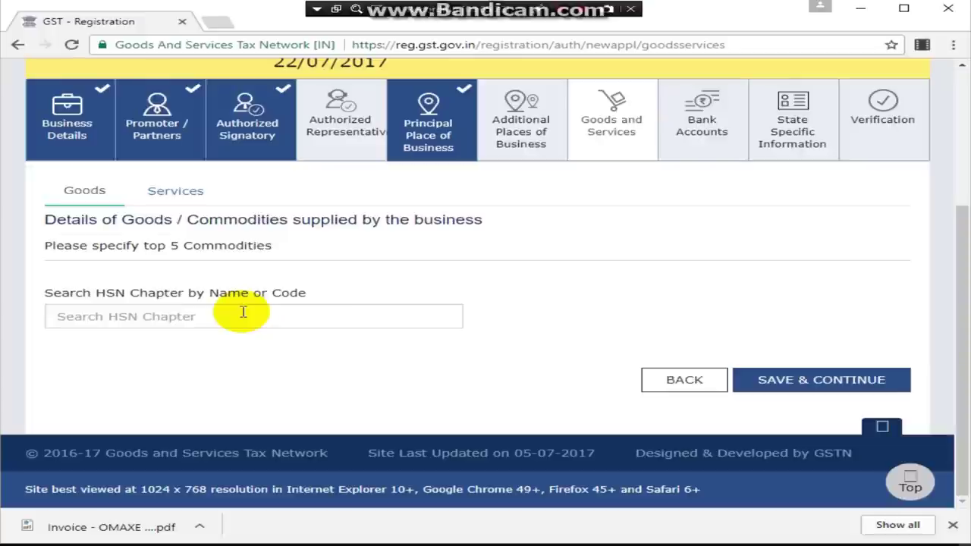
click(242, 312)
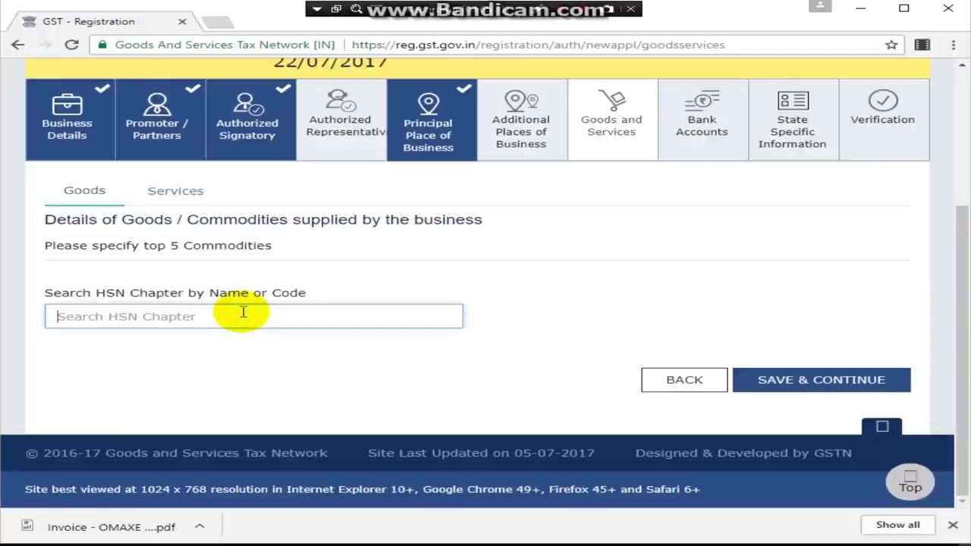
Step: Search HSN chapters for 'PEN', review matches like 9608, then switch to Services
text(PEN)
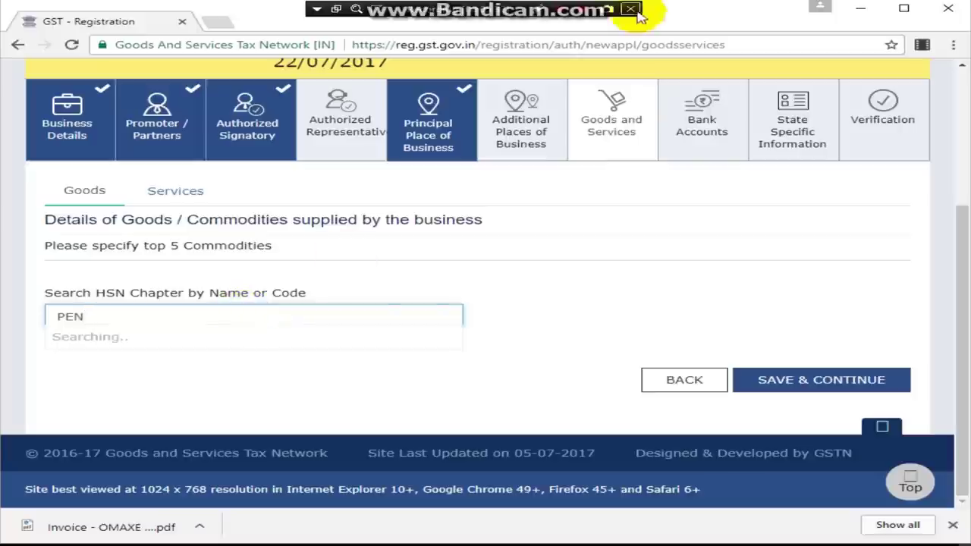
scroll(288, 439, down, 1)
scroll(289, 439, down, 2)
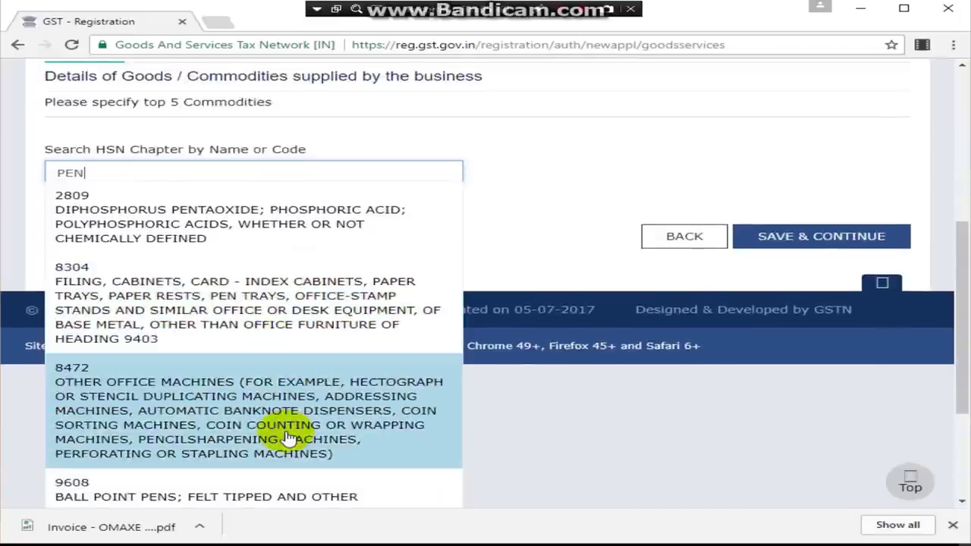
scroll(288, 439, down, 3)
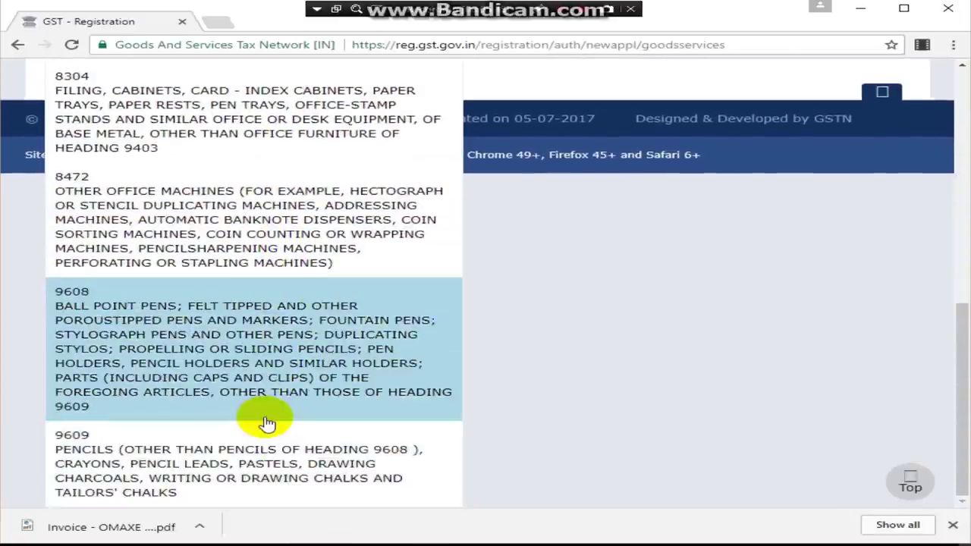
scroll(260, 423, up, 5)
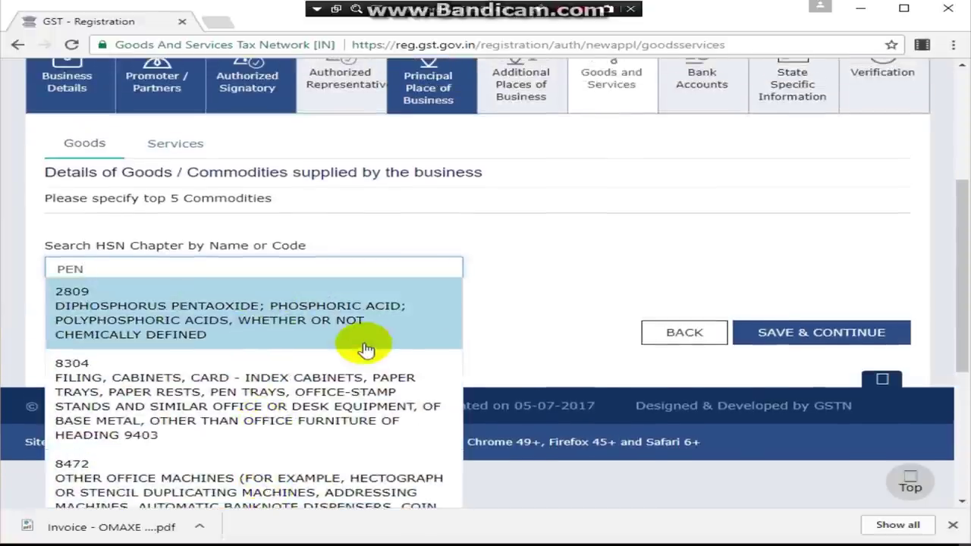
click(406, 241)
click(181, 195)
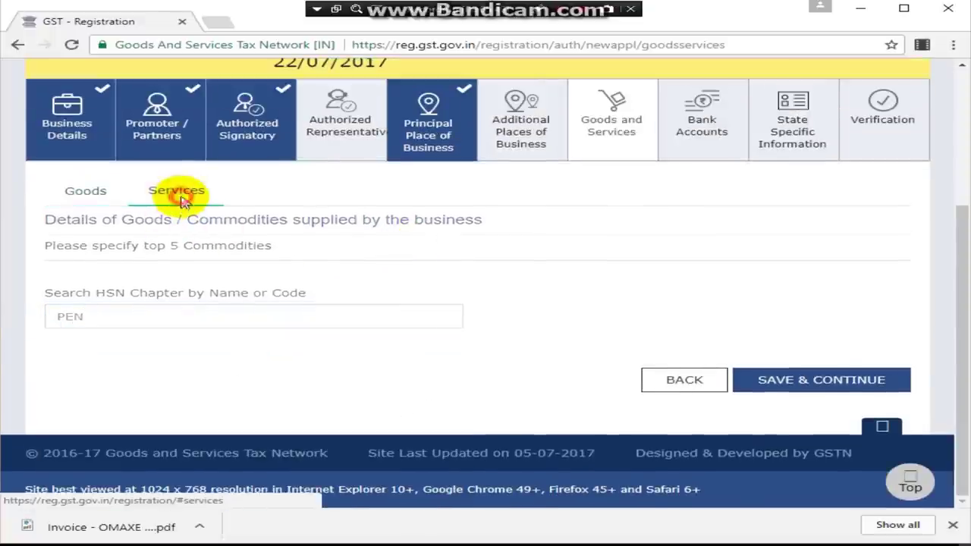
Step: Search SAC for 'TRAN' on the Services tab, then return to Goods
click(174, 317)
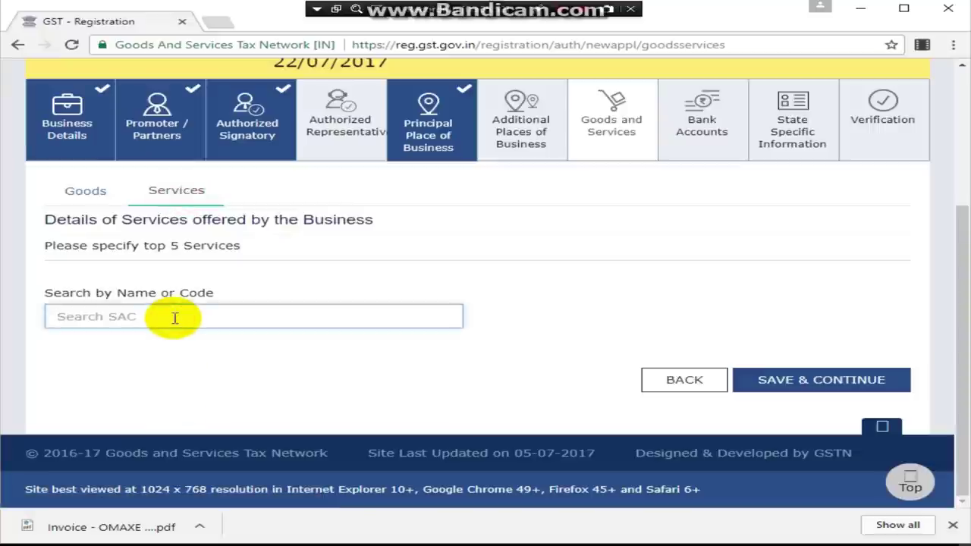
text(TRANSPORT)
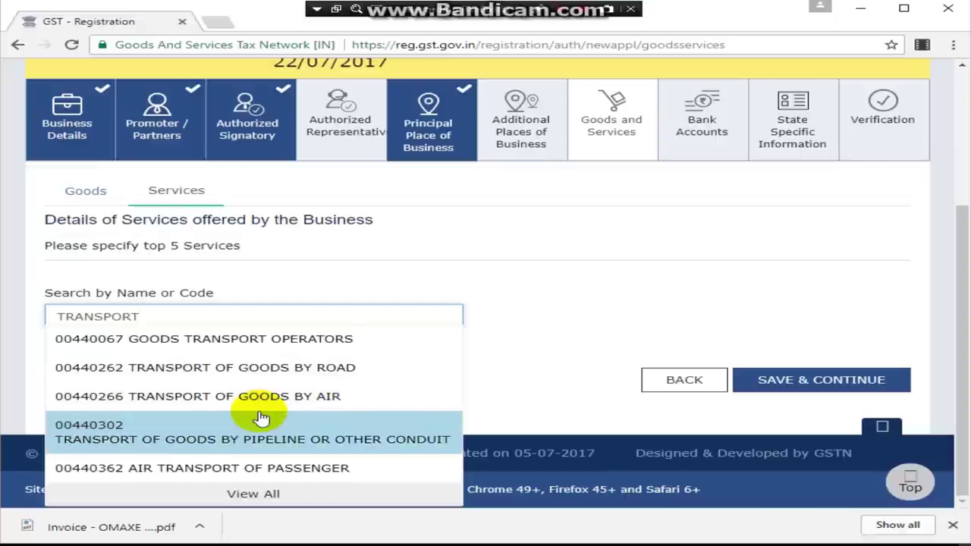
click(95, 198)
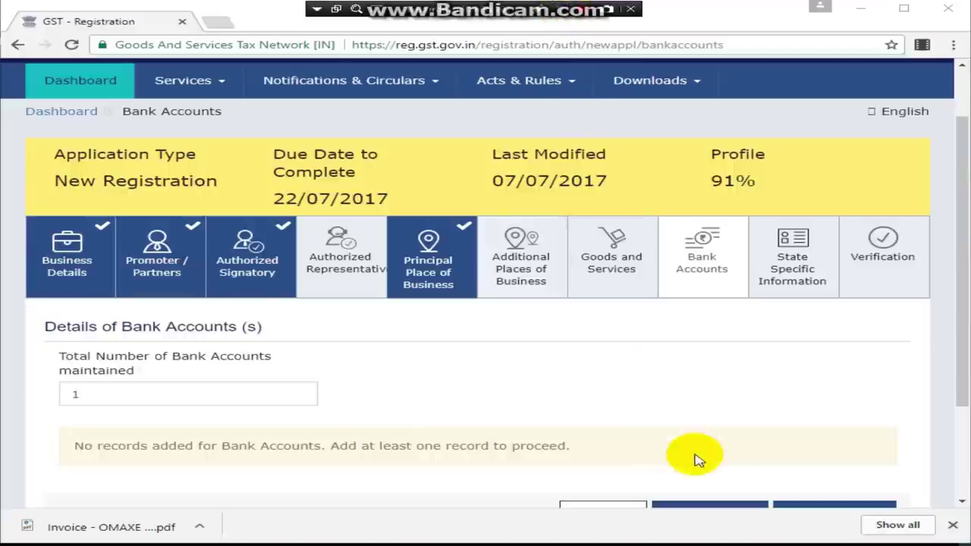
Step: Change the total number of bank accounts to 2
scroll(698, 459, down, 1)
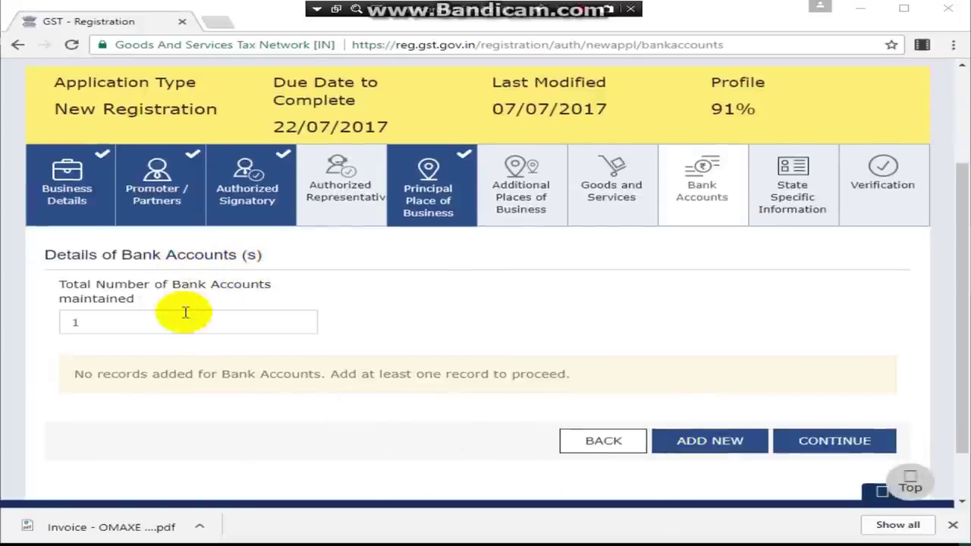
click(276, 334)
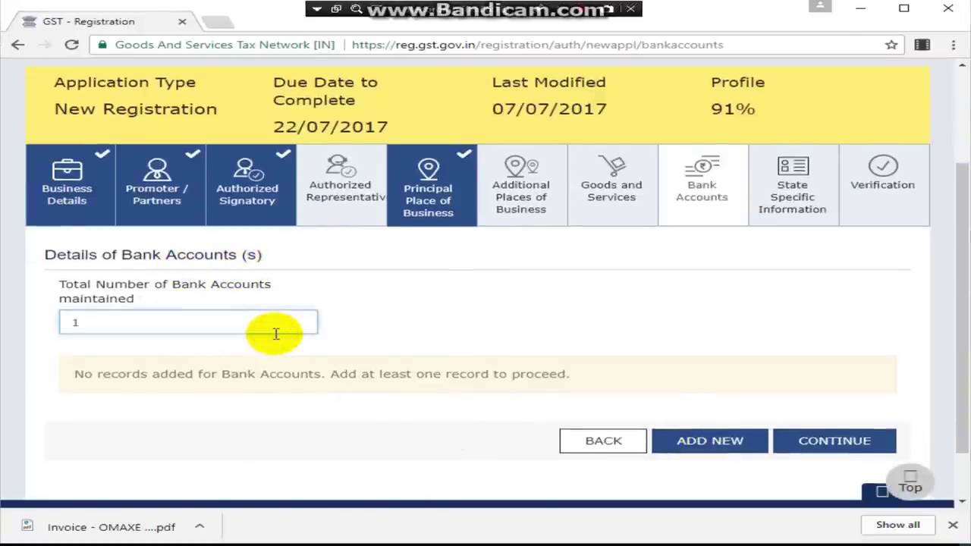
key(BackSpace)
text(2)
click(481, 300)
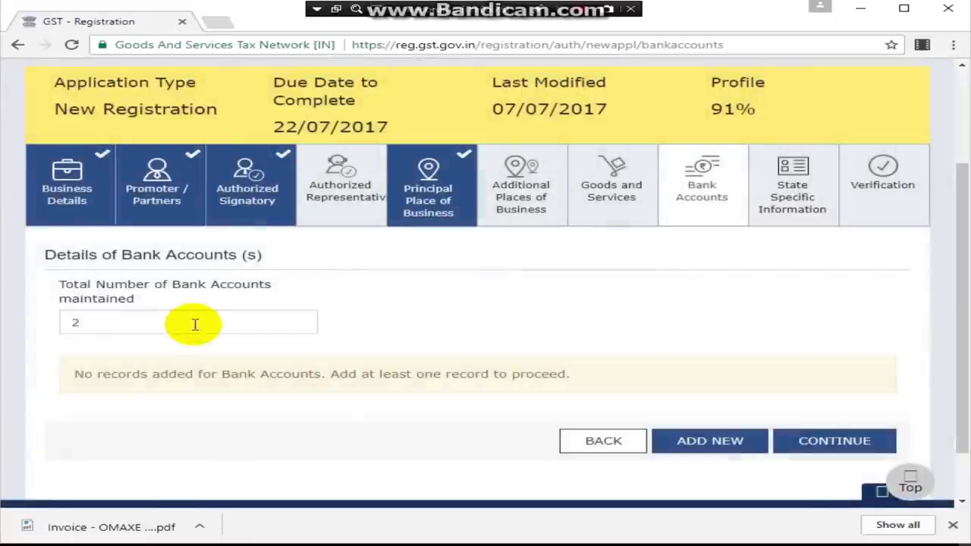
Step: Reset the bank account count to 1 and start a new bank account entry
click(195, 325)
key(BackSpace)
text(1)
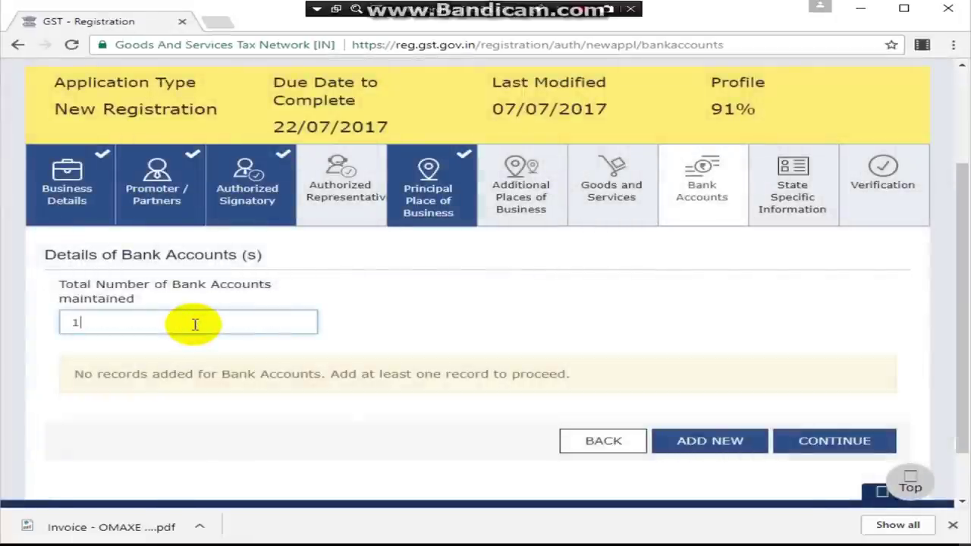
click(605, 344)
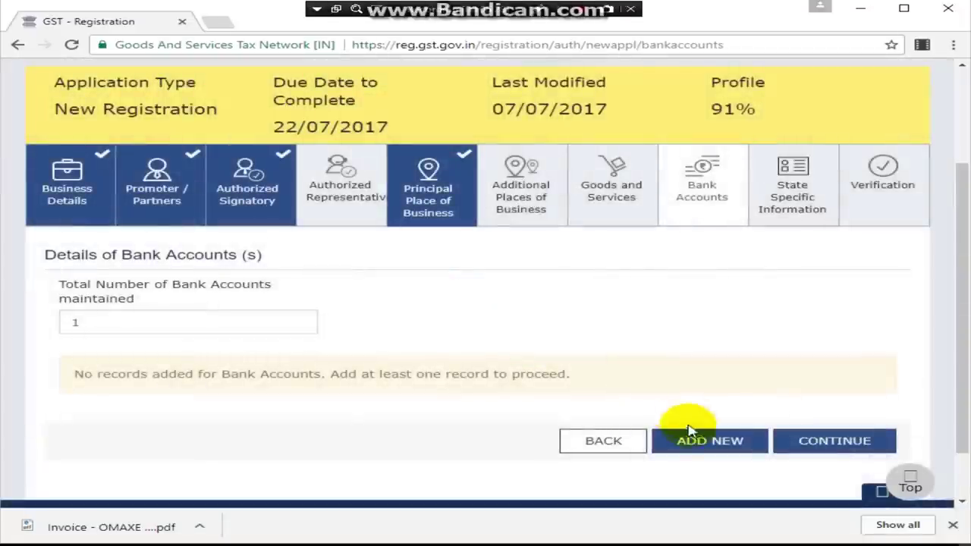
click(689, 430)
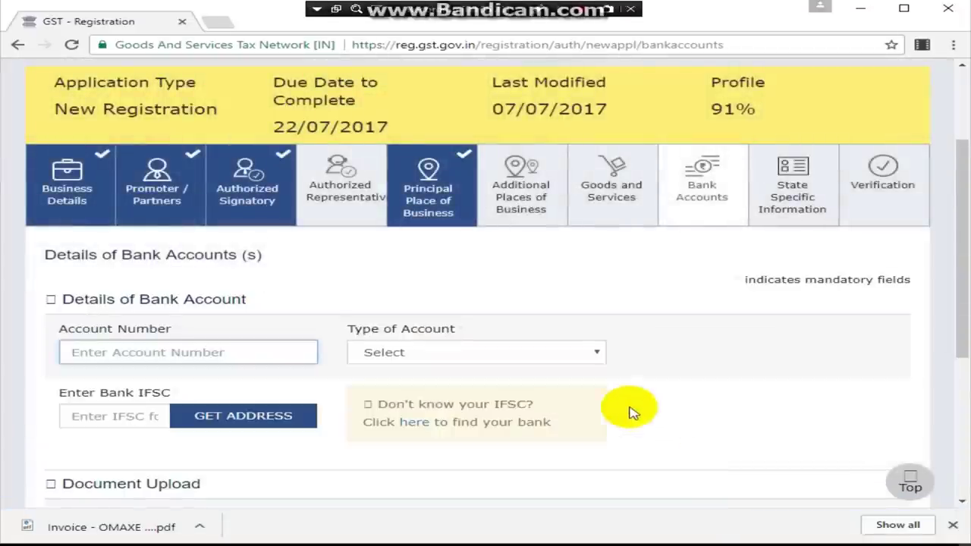
Step: Choose Savings Account as the type of account
scroll(629, 412, down, 1)
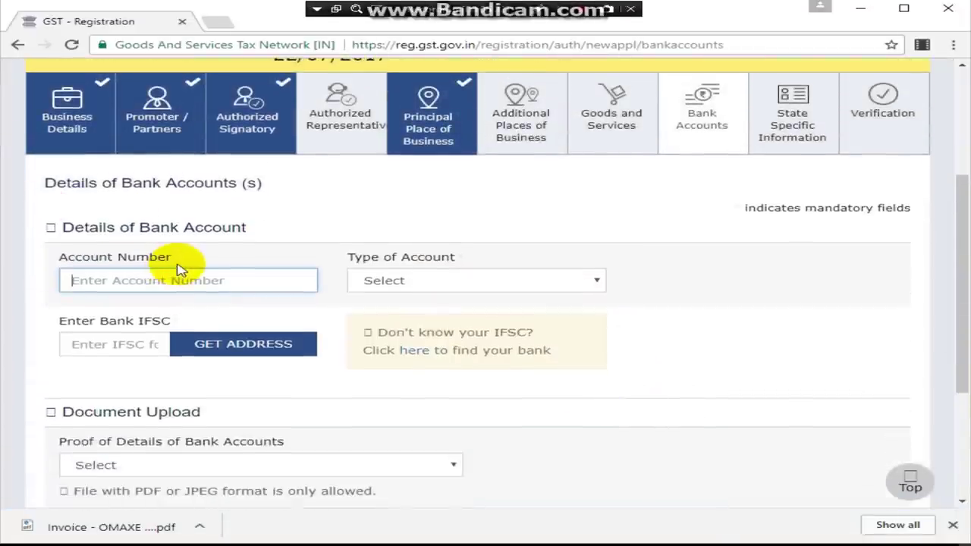
click(464, 282)
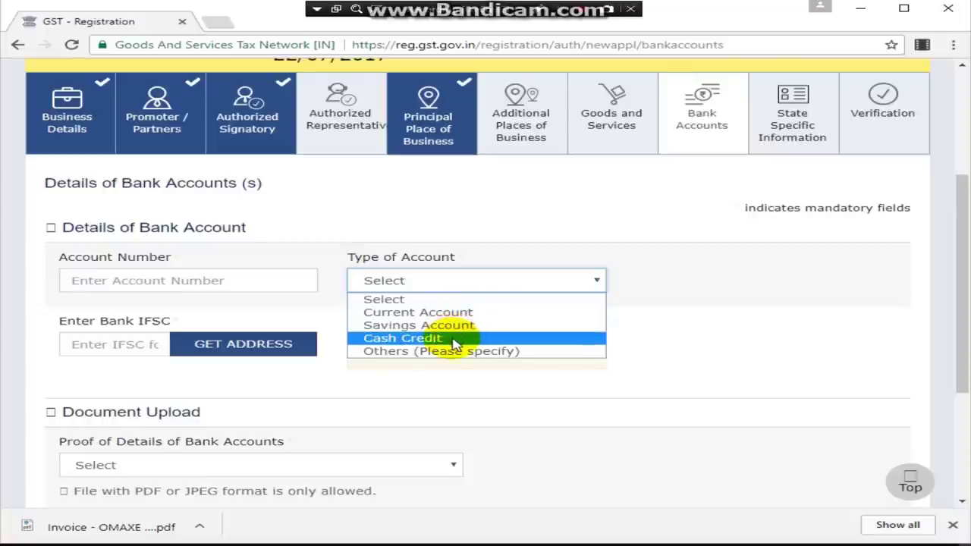
click(85, 343)
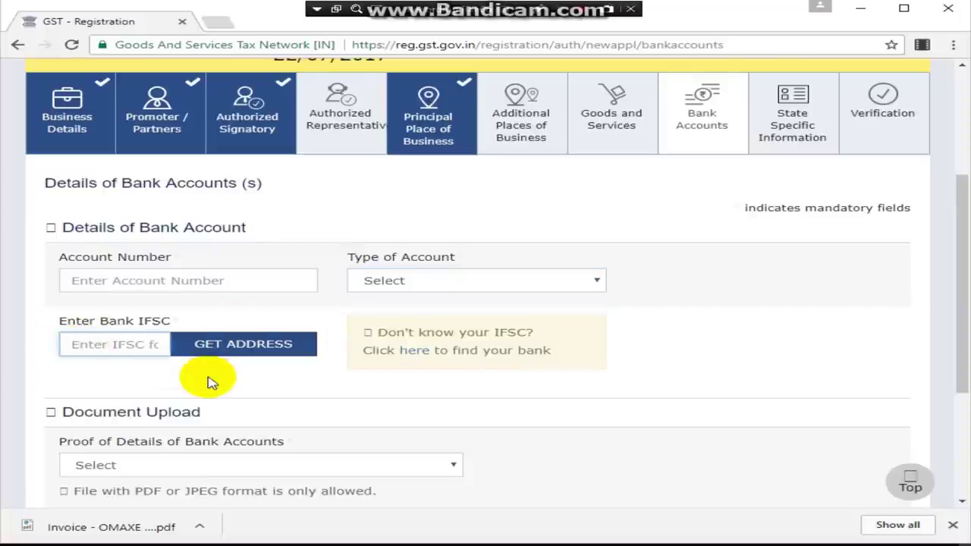
Step: Fetch the Union Bank of India Sonepat branch address for IFSC UBIN053585
scroll(211, 383, down, 1)
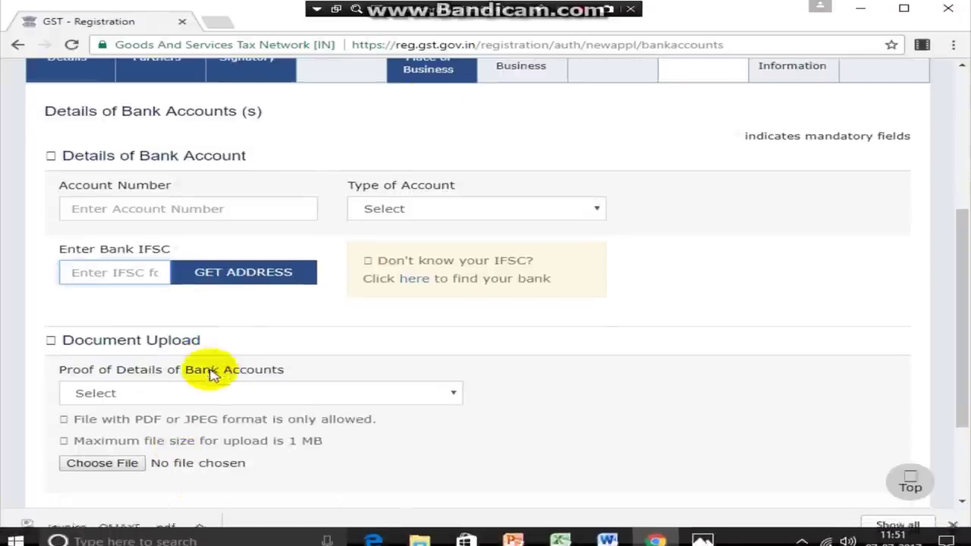
click(261, 394)
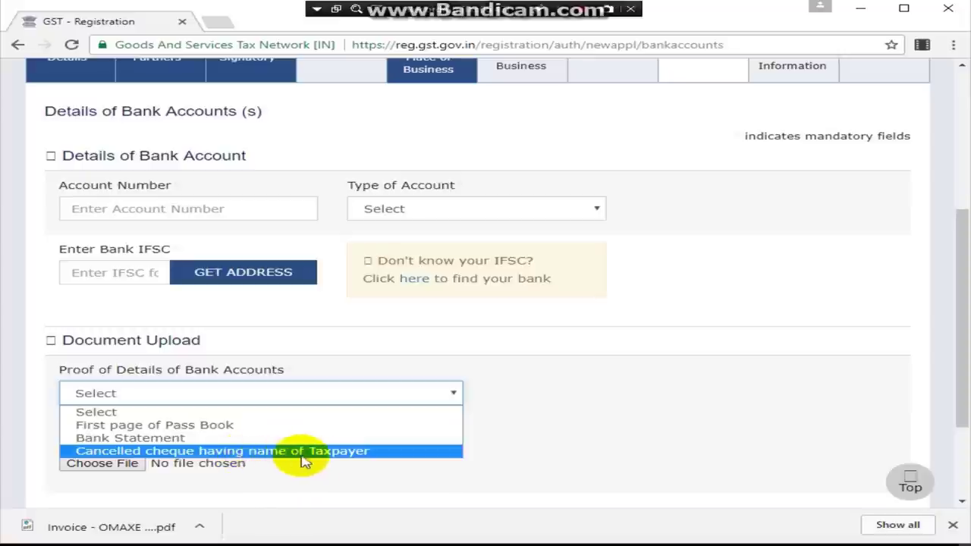
click(609, 470)
scroll(520, 465, down, 1)
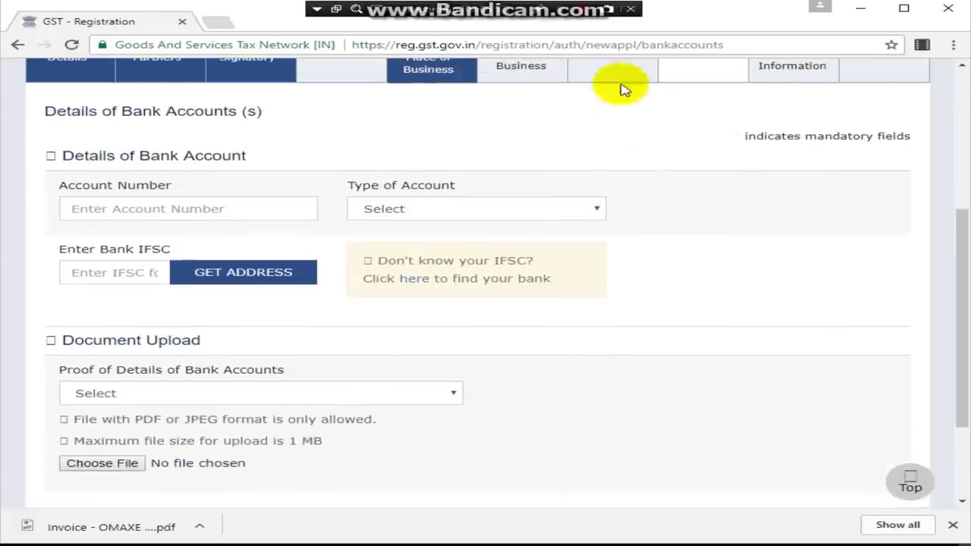
scroll(763, 387, down, 3)
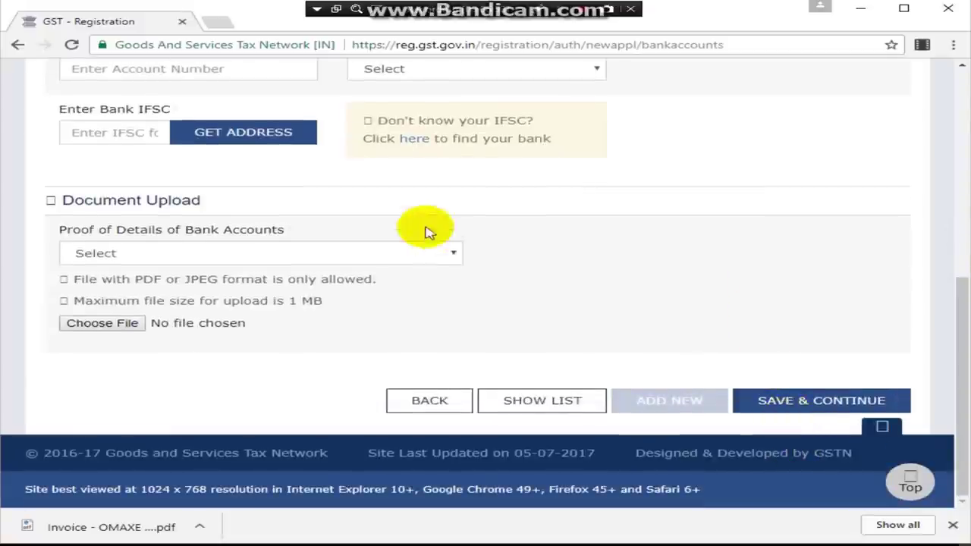
scroll(542, 266, up, 3)
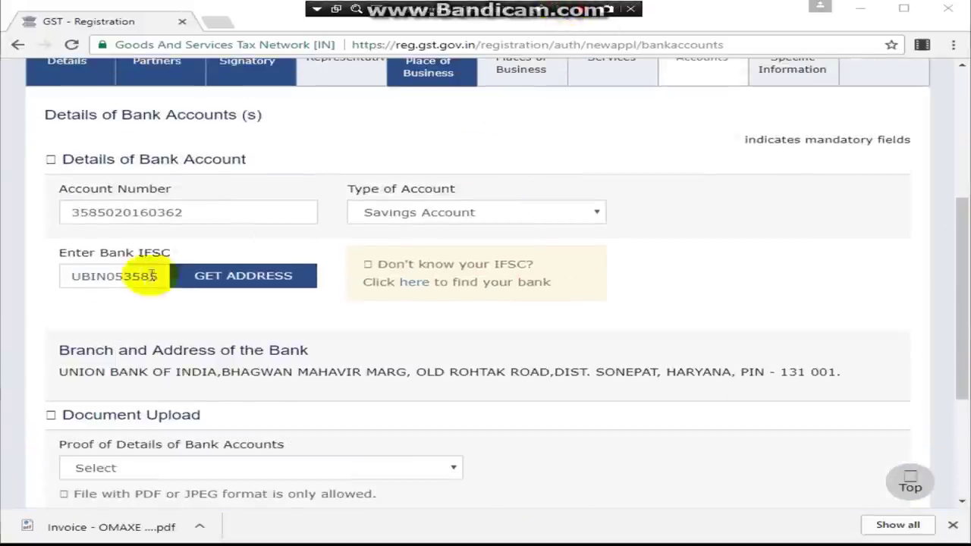
double_click(165, 275)
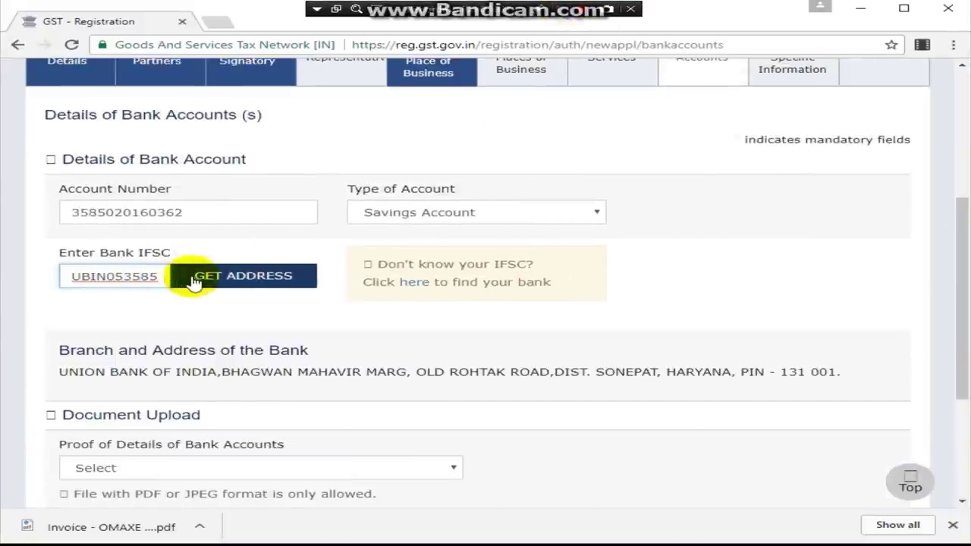
click(196, 280)
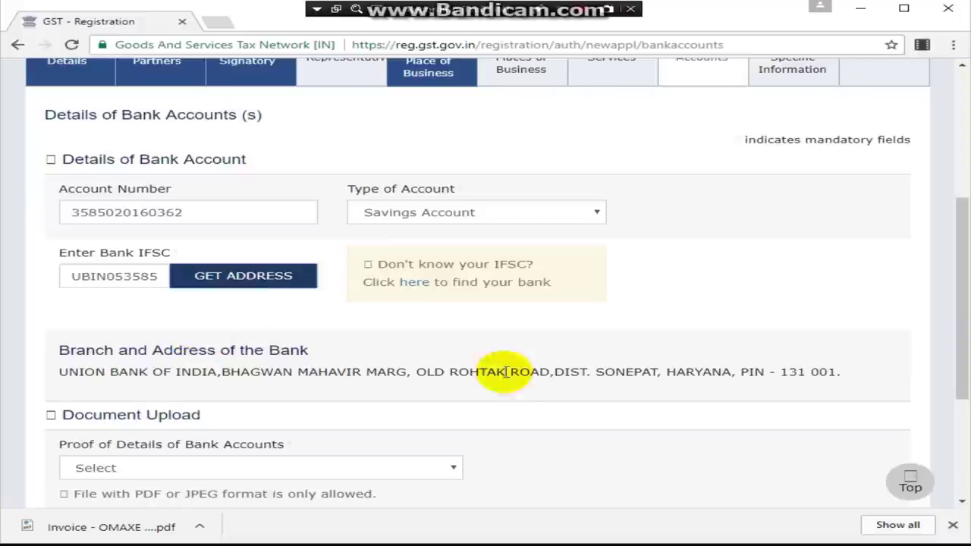
Step: In the IFSC finder, select Union Bank of India and state Haryana
click(427, 289)
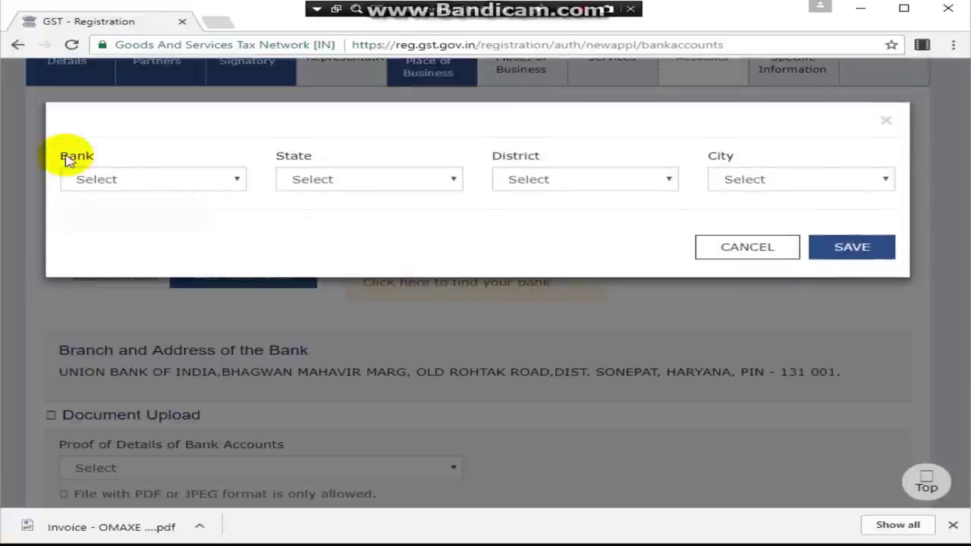
click(203, 182)
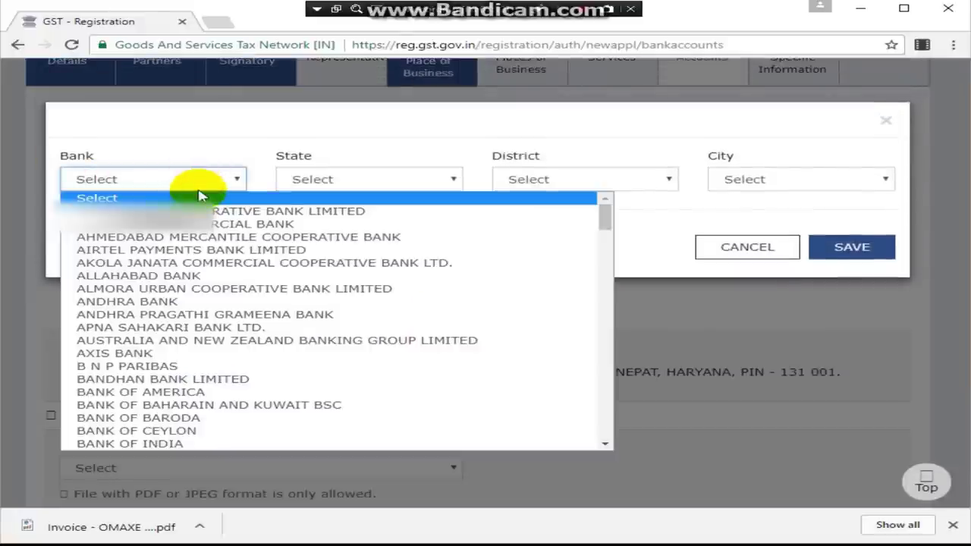
key(u)
scroll(220, 379, down, 2)
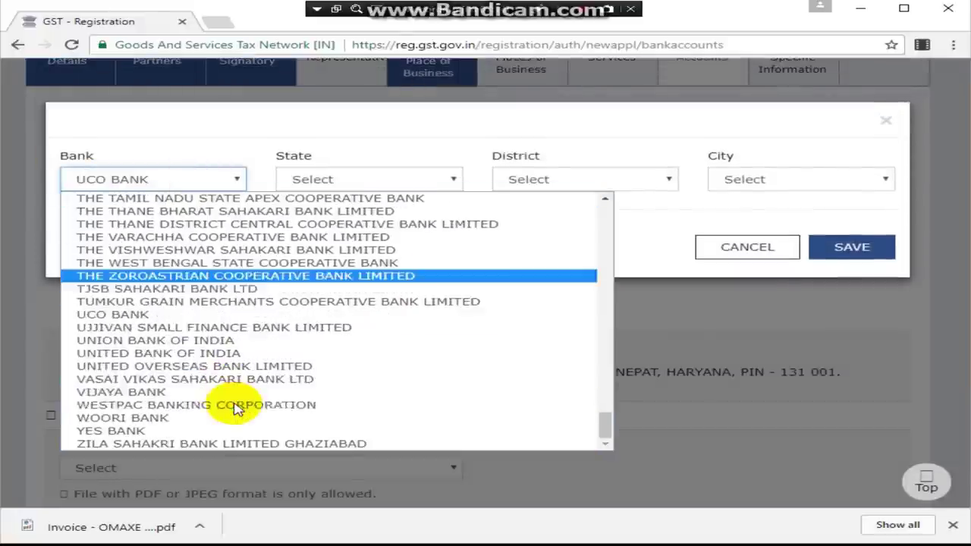
click(199, 341)
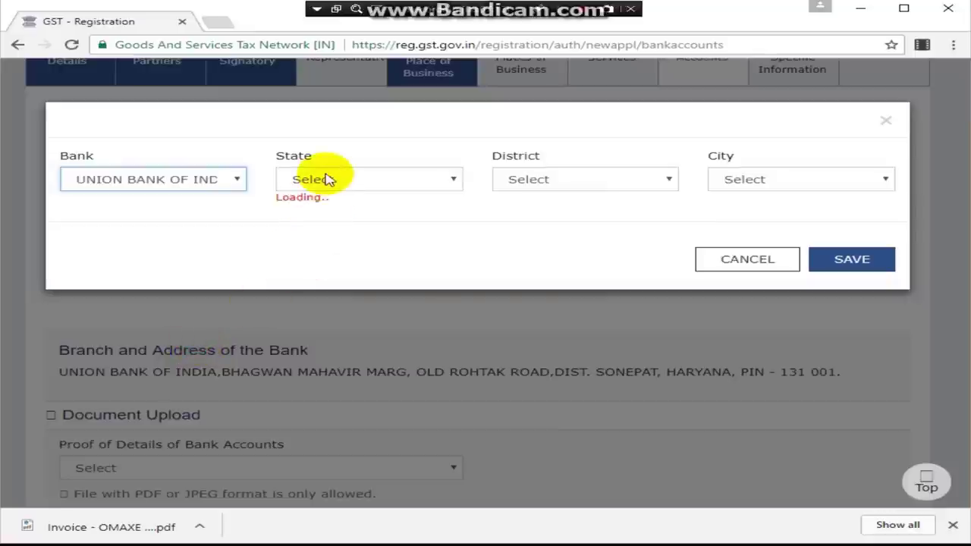
click(351, 185)
key(h)
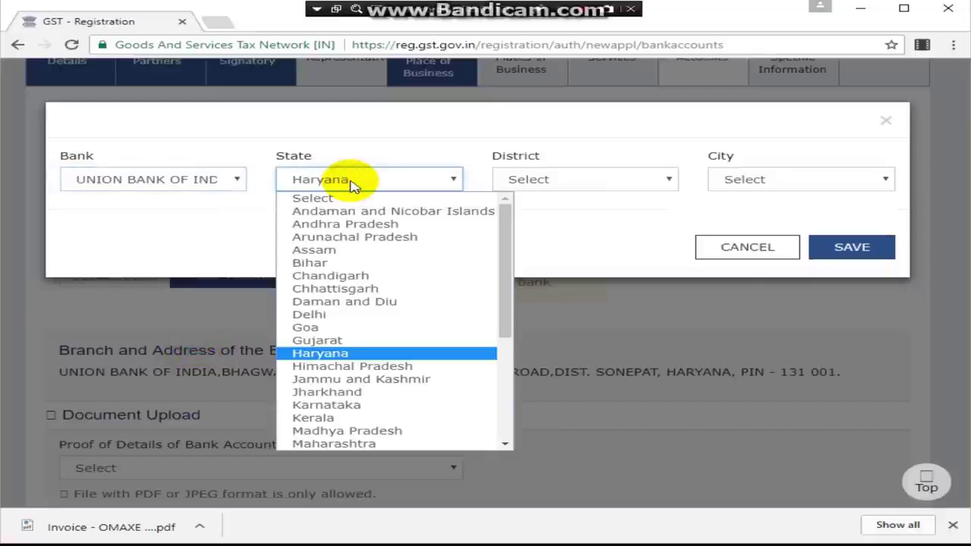
click(372, 353)
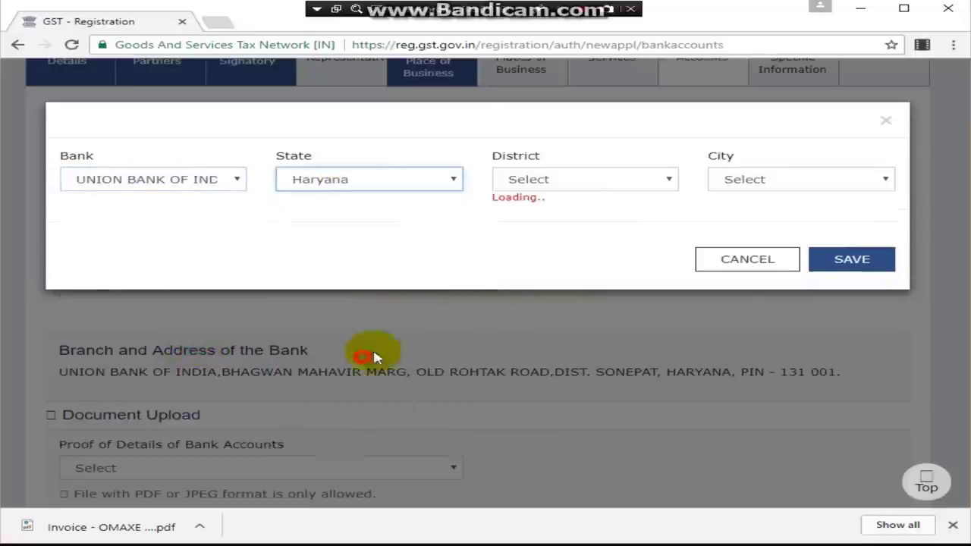
Step: Choose district and city SONEPAT, review the branches, and close the finder
click(562, 182)
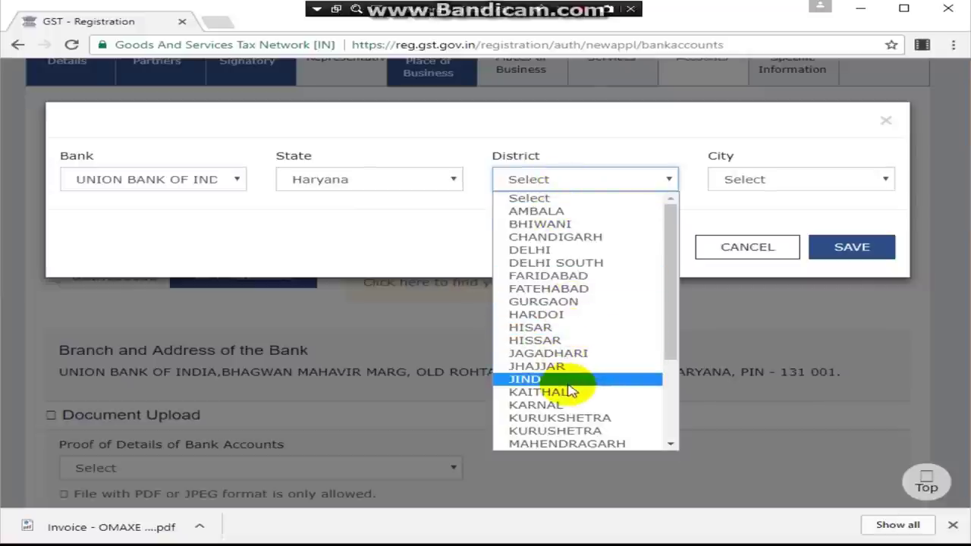
scroll(566, 409, down, 3)
click(565, 418)
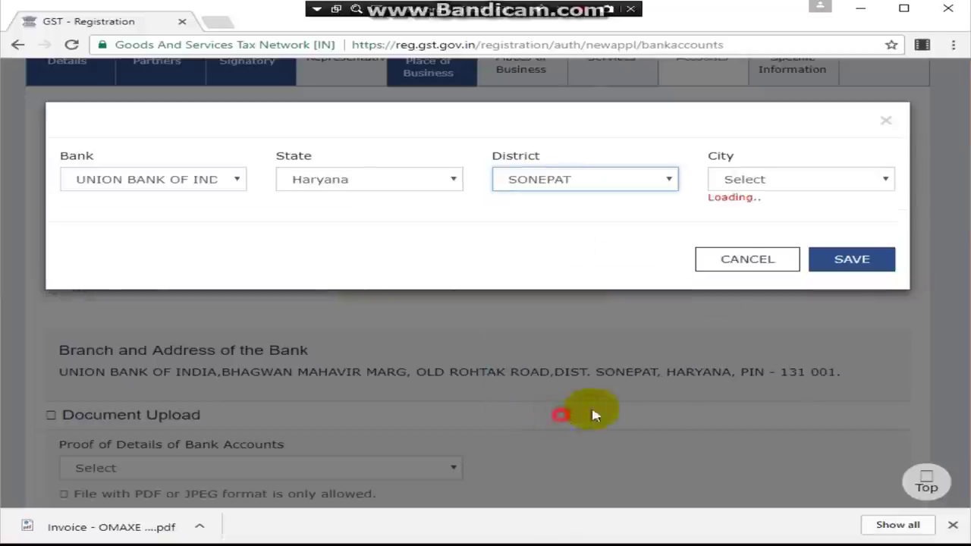
click(746, 180)
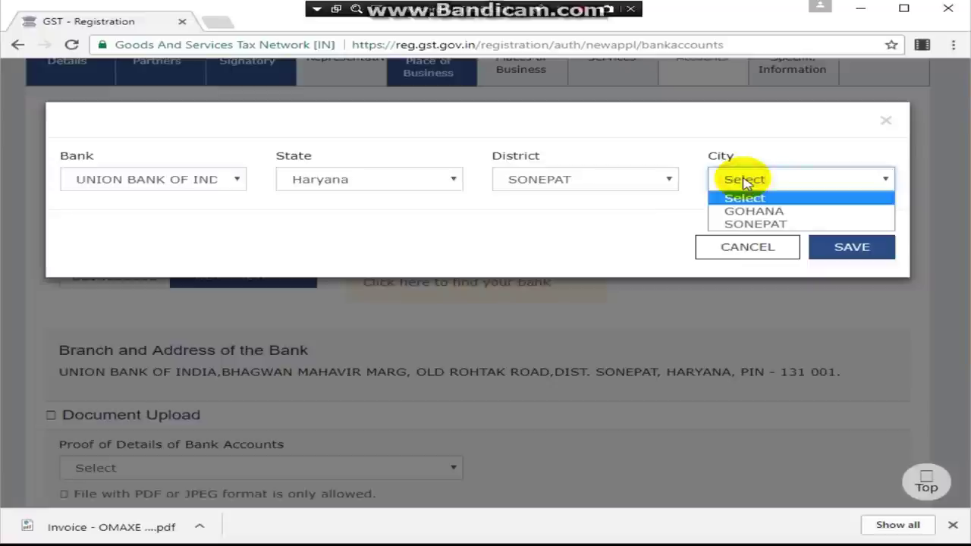
click(748, 221)
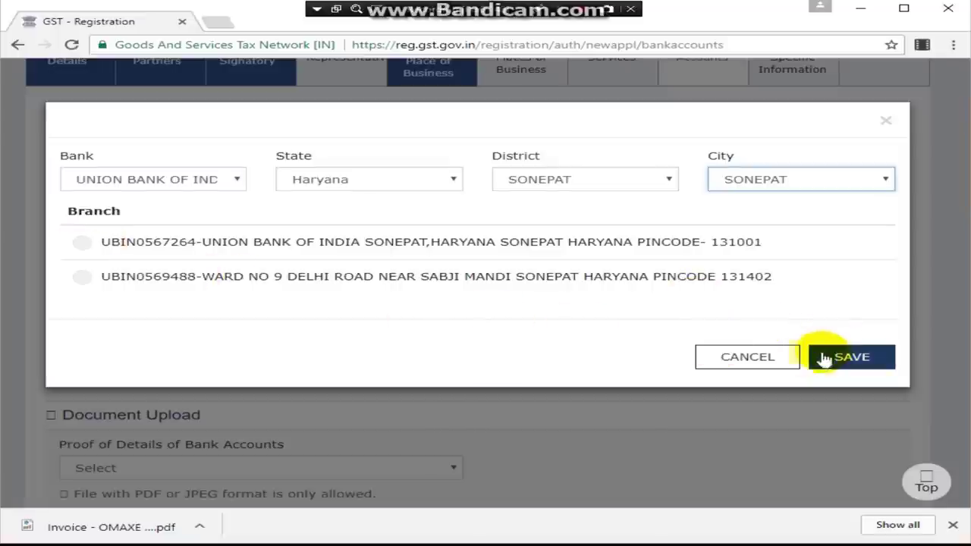
click(792, 362)
scroll(596, 373, down, 1)
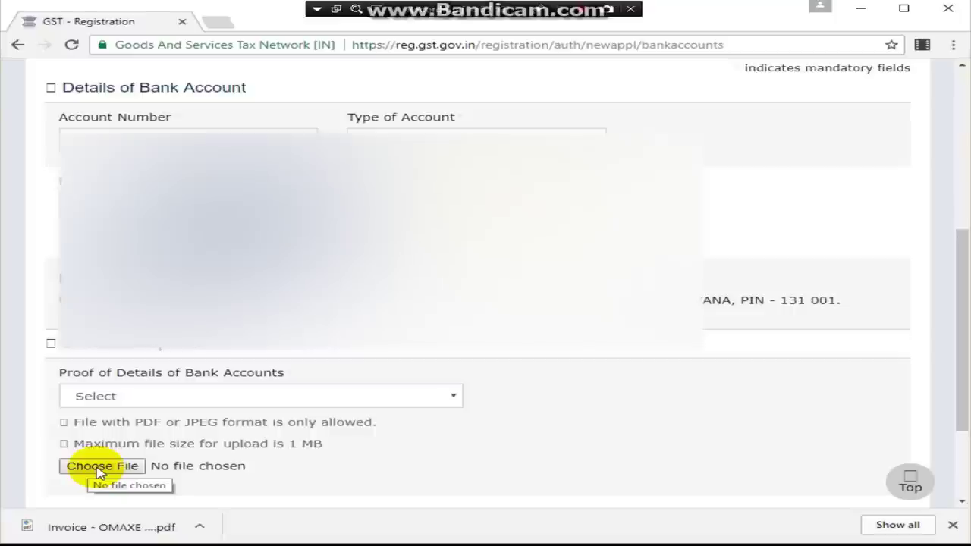
Step: Select 'First page of Pass Book' as the bank account proof and save the bank details
click(187, 399)
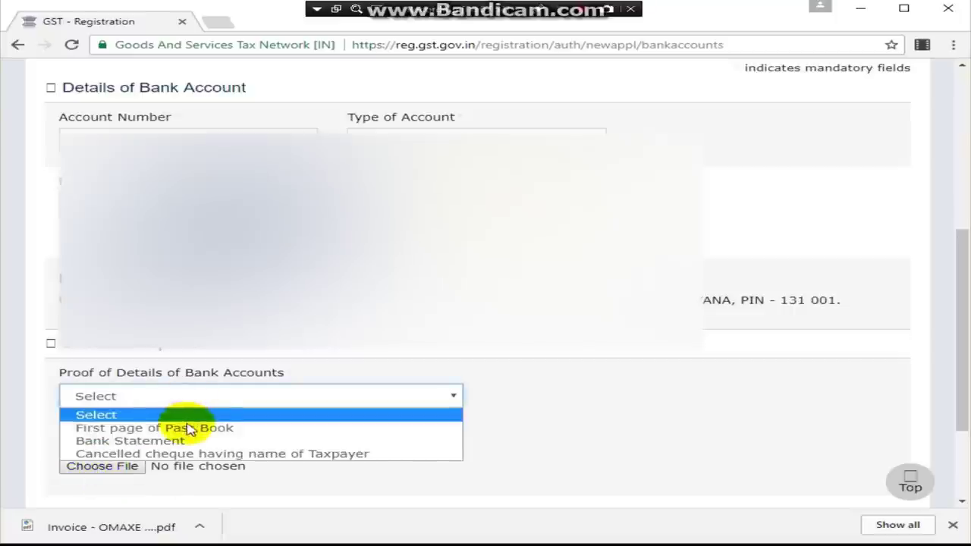
click(187, 430)
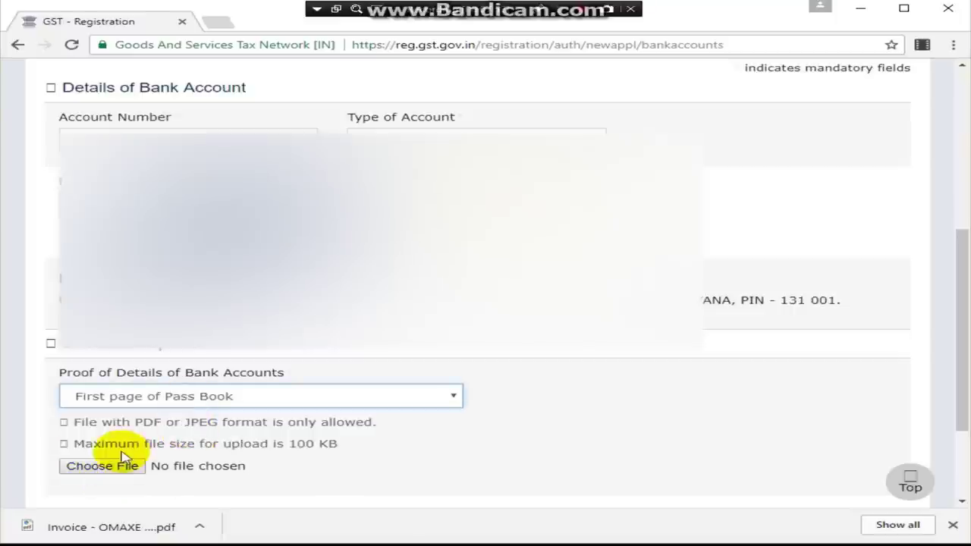
scroll(755, 326, down, 1)
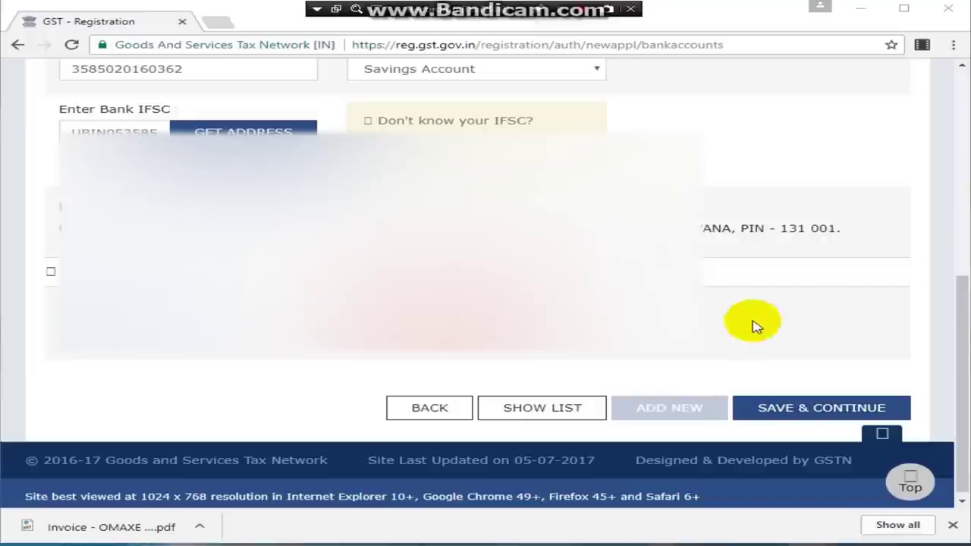
click(772, 407)
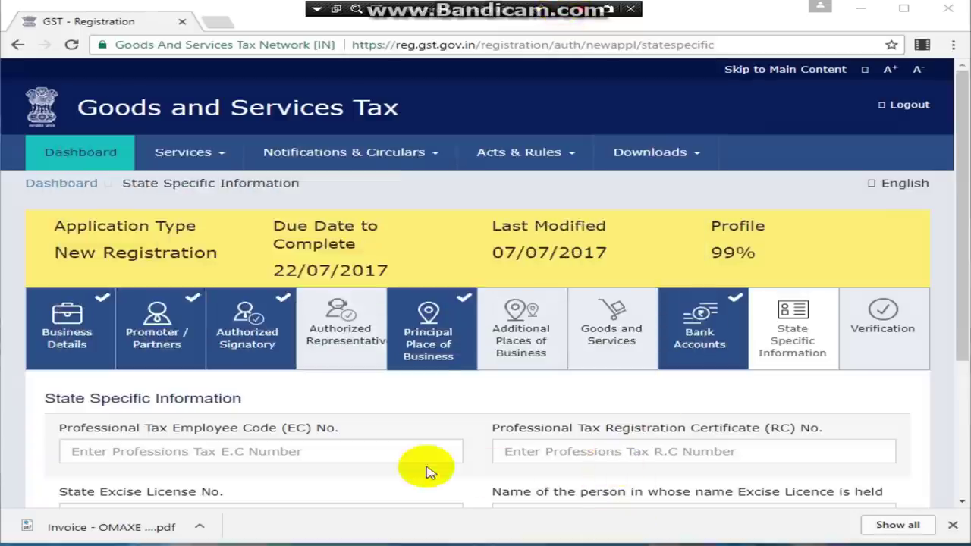
Step: Leave the professional tax RC number and other state-specific fields blank, then save and continue
scroll(427, 470, down, 2)
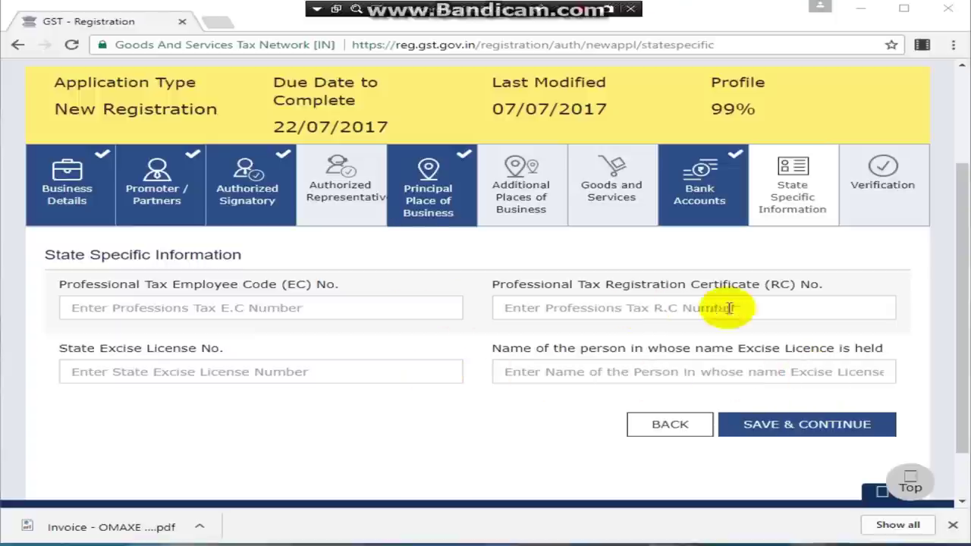
click(827, 308)
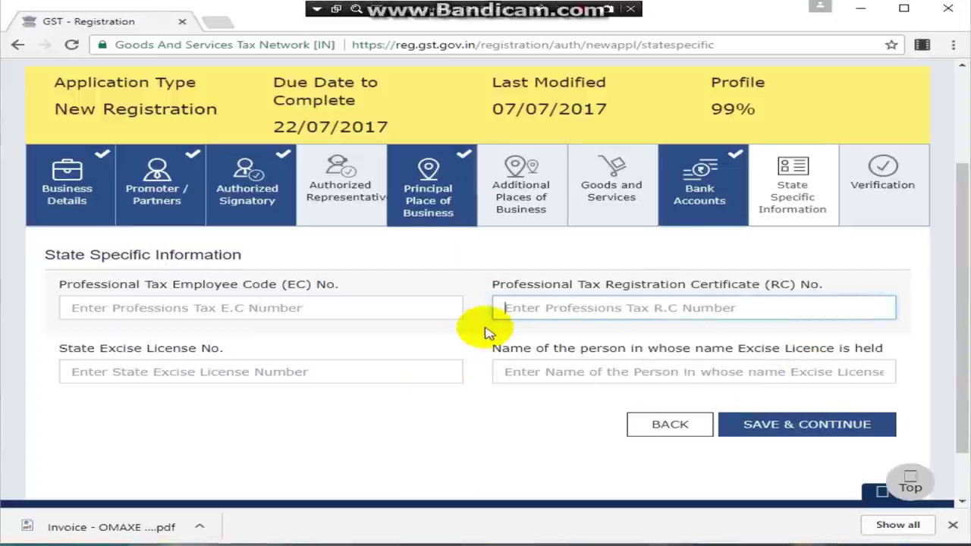
click(802, 425)
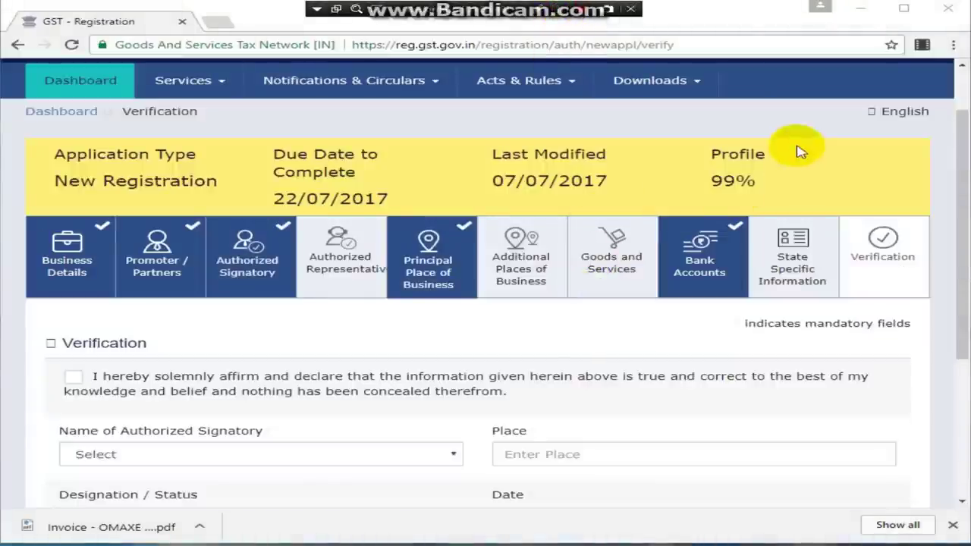
drag(798, 150, 764, 202)
click(802, 185)
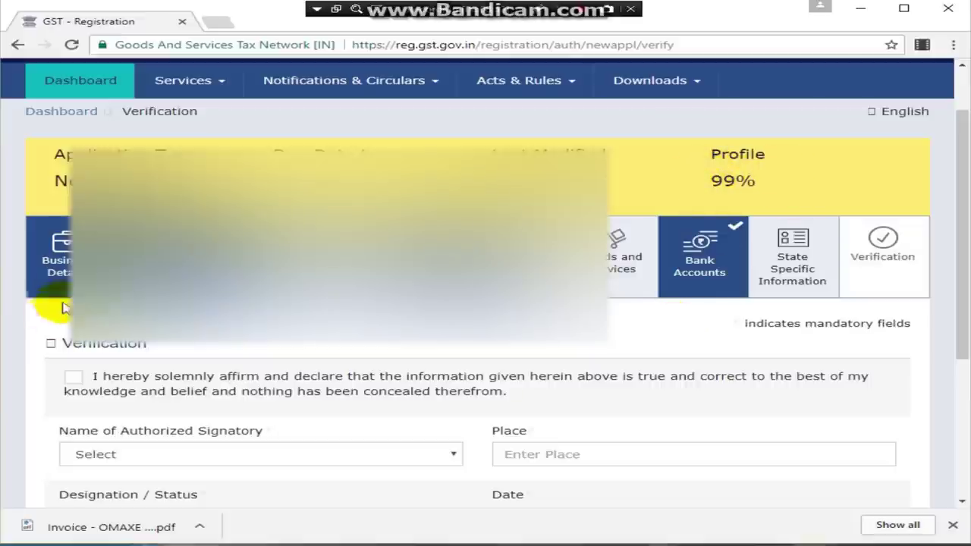
click(61, 271)
click(171, 347)
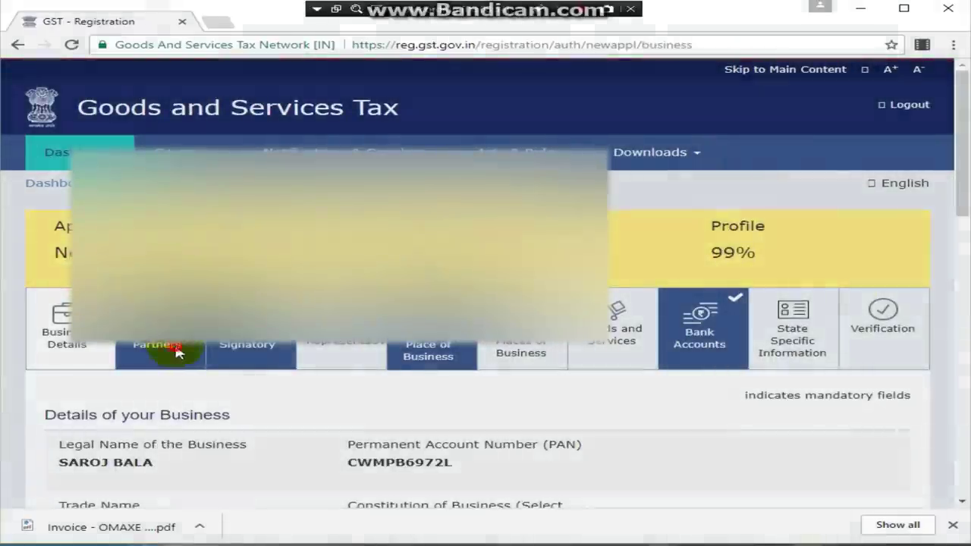
scroll(498, 405, down, 1)
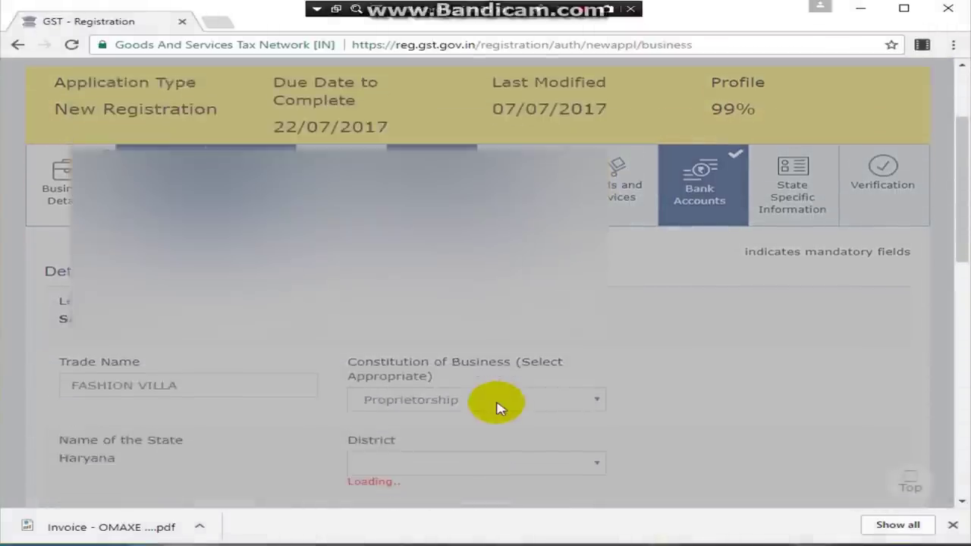
scroll(499, 405, up, 1)
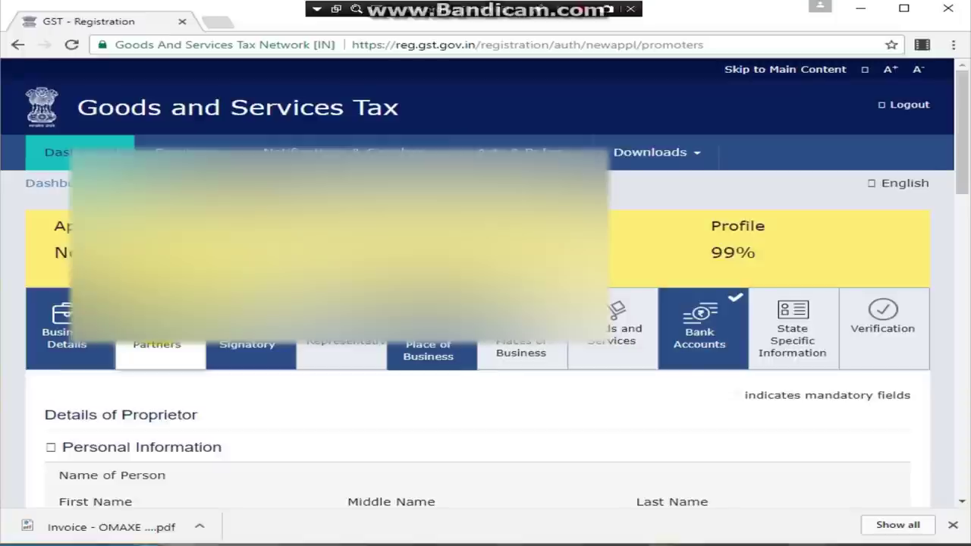
click(901, 334)
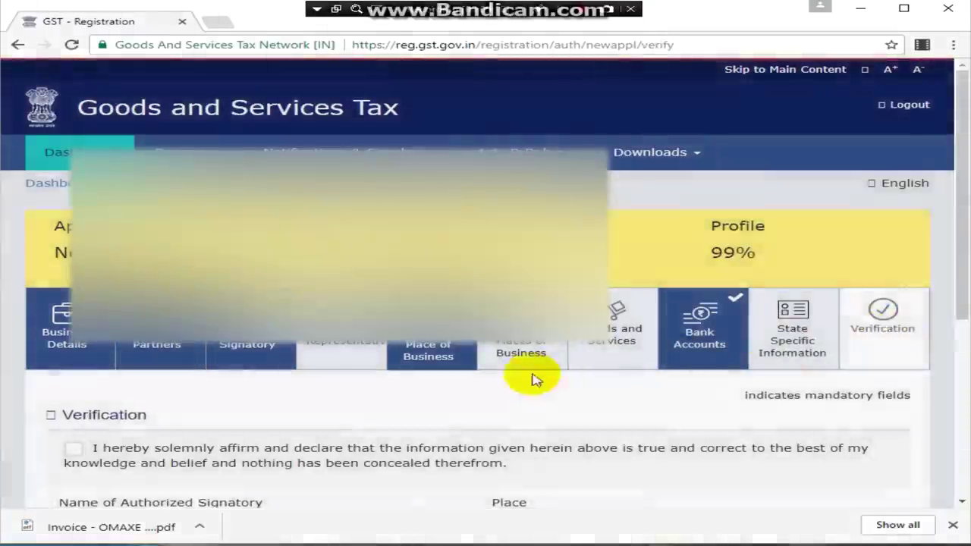
Step: Tick the declaration, choose the proprietor as authorized signatory, and enter SONEPAT as the place
scroll(531, 380, down, 1)
scroll(532, 378, down, 1)
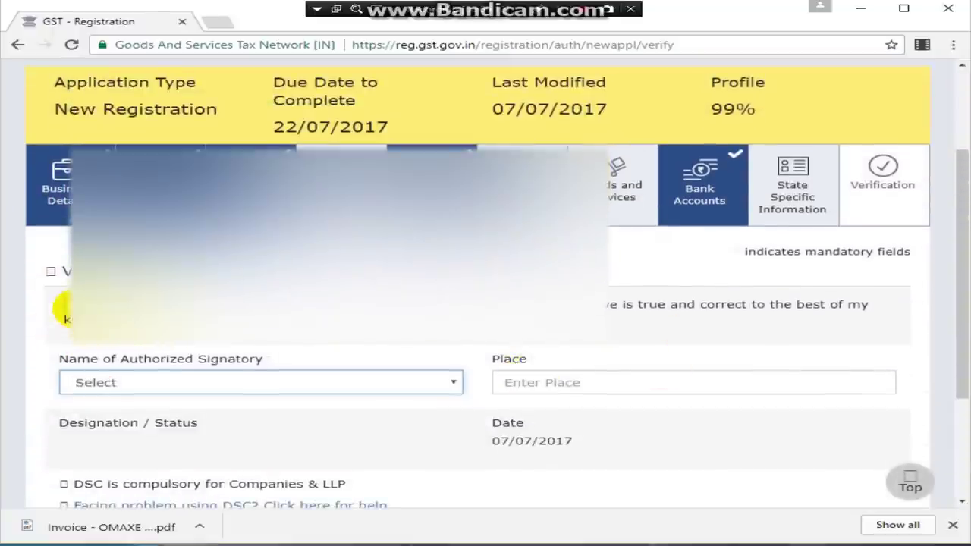
click(66, 306)
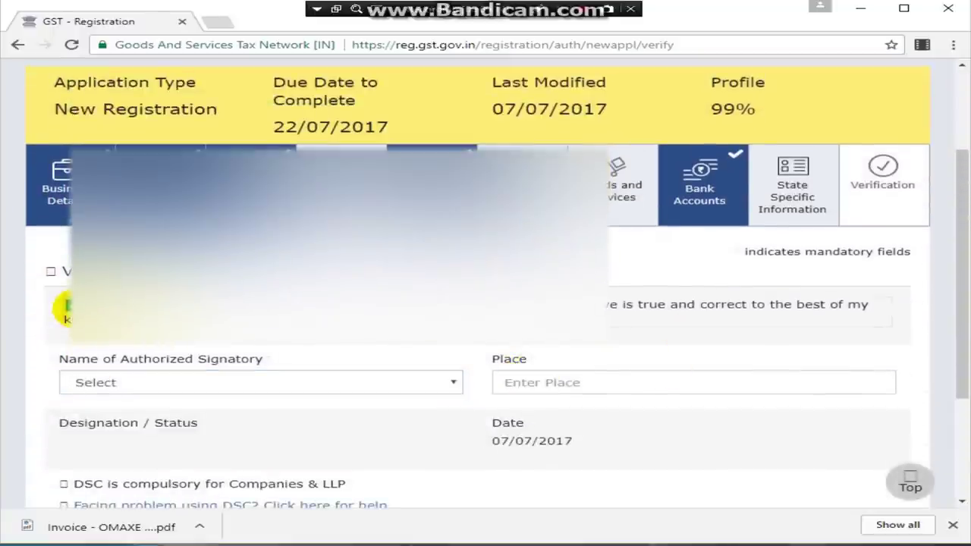
click(178, 382)
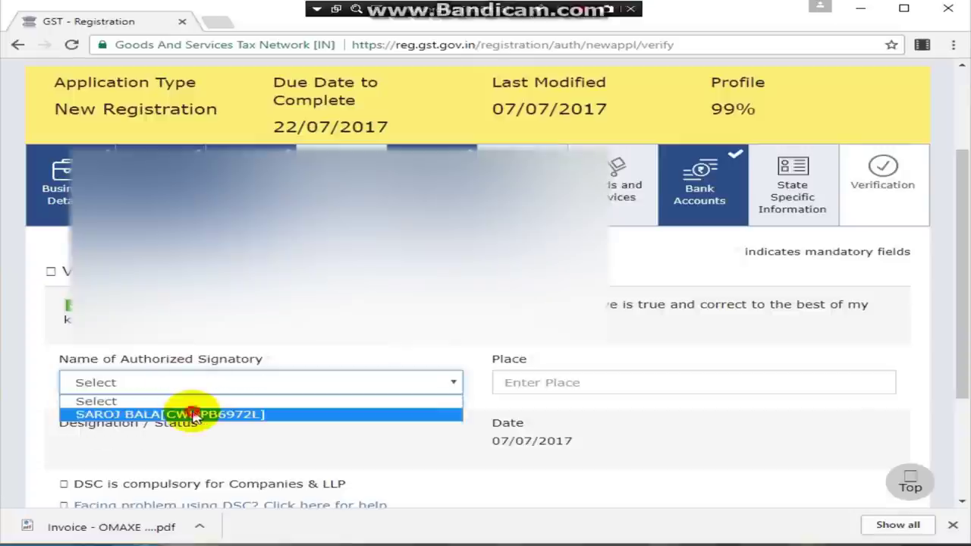
click(195, 414)
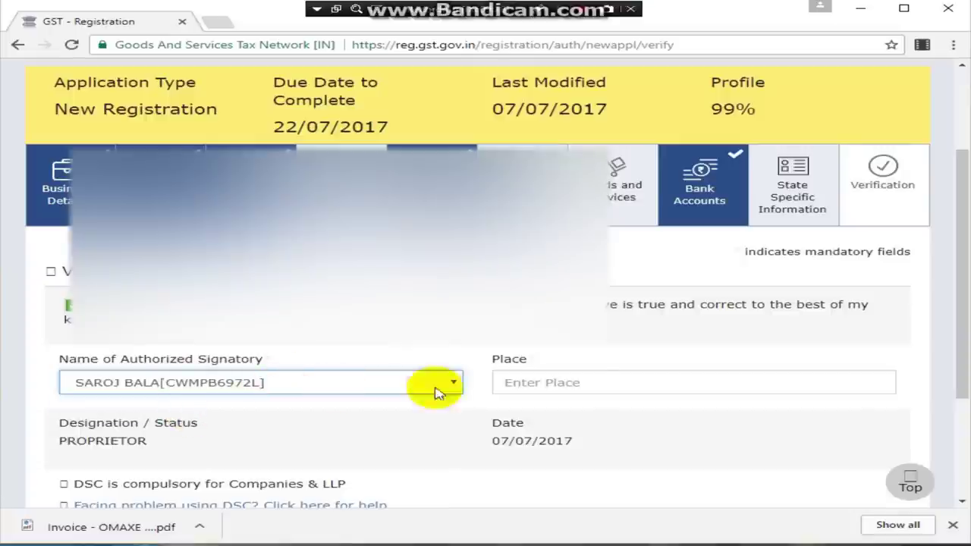
click(585, 383)
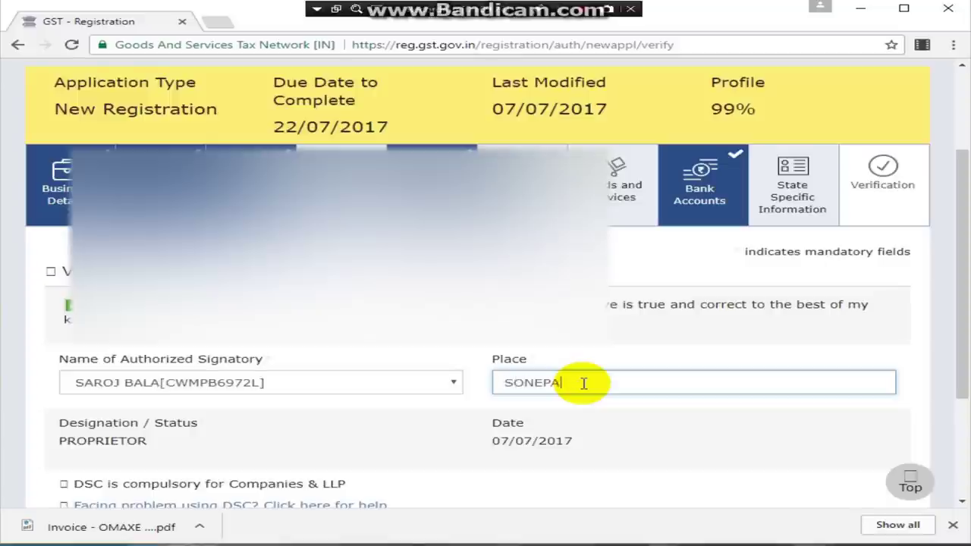
scroll(585, 382, down, 3)
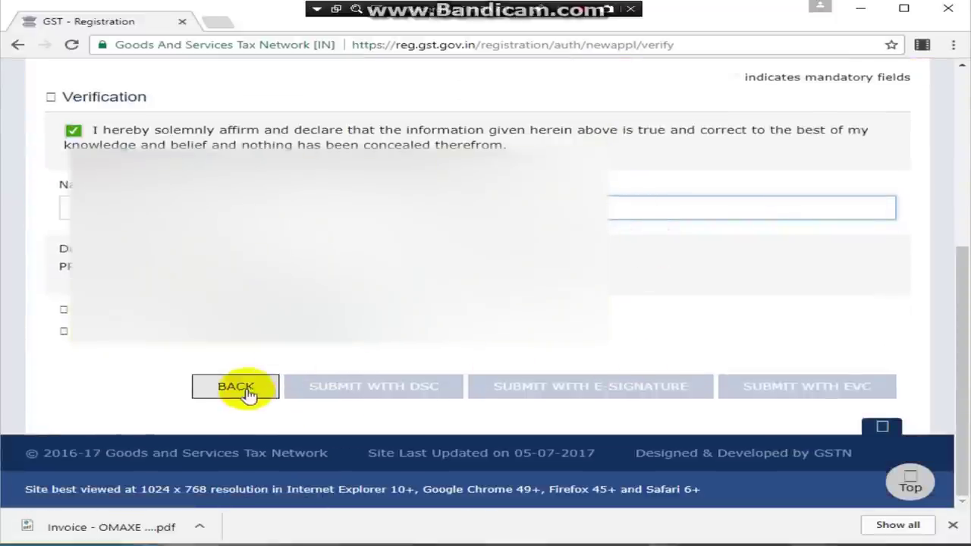
Step: Refocus the place field, then scroll back up the Verification page toward the Promoter / Partners tab
click(68, 208)
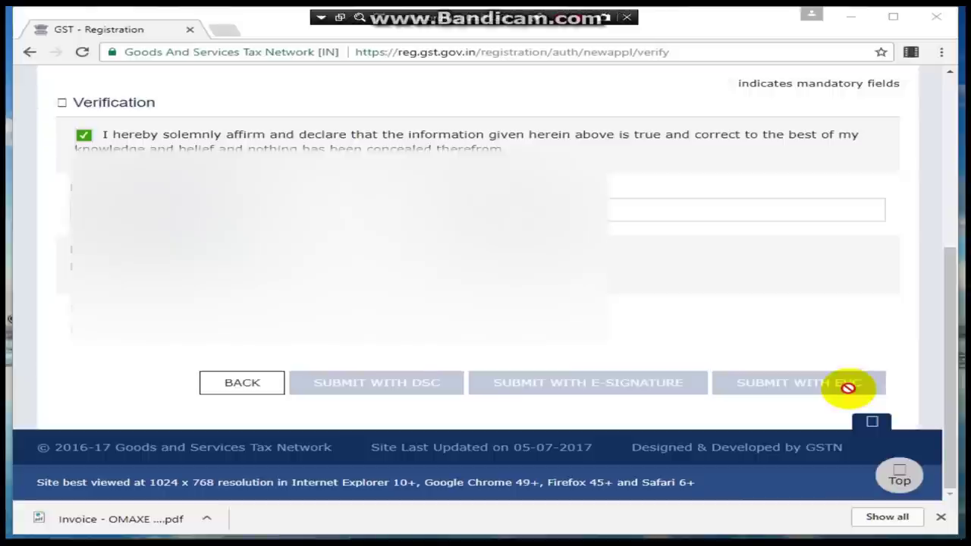
scroll(847, 388, up, 3)
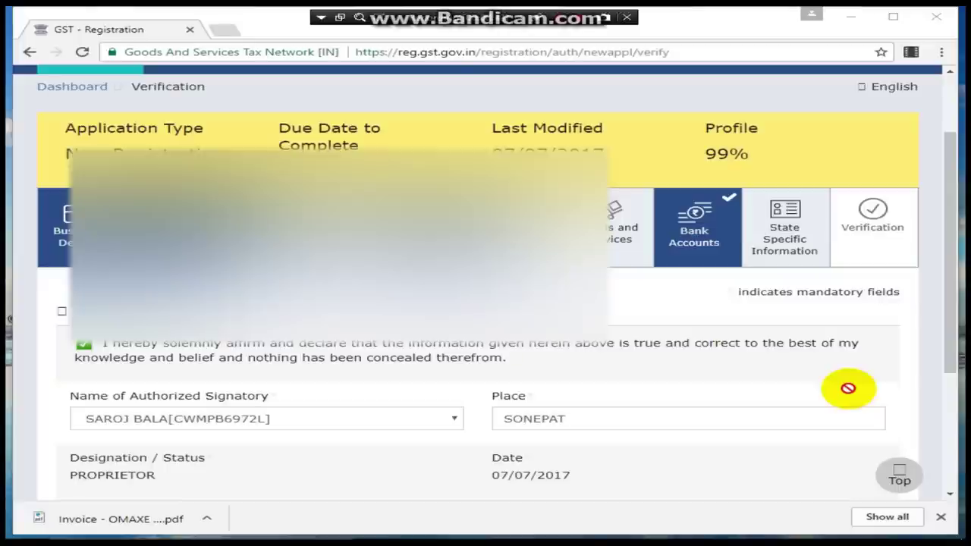
scroll(848, 388, down, 4)
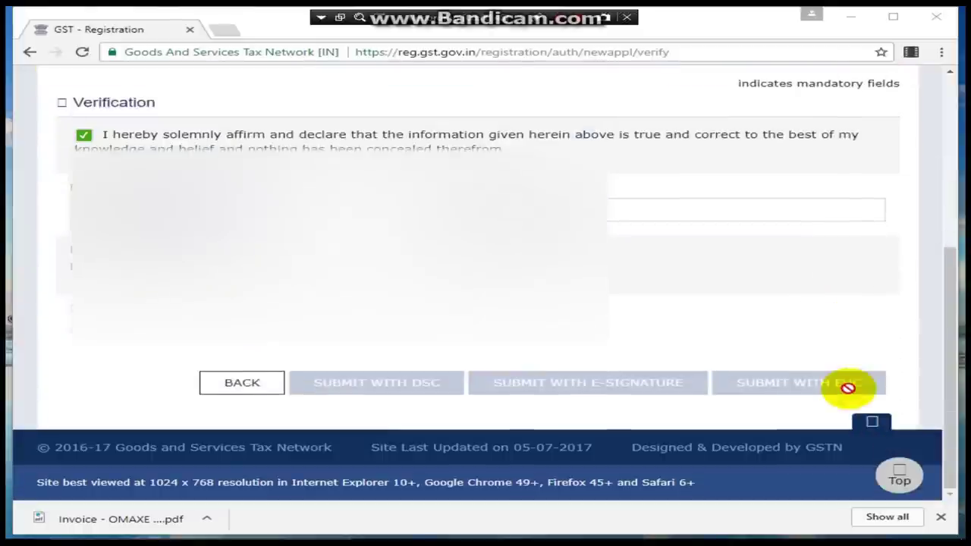
scroll(848, 388, up, 4)
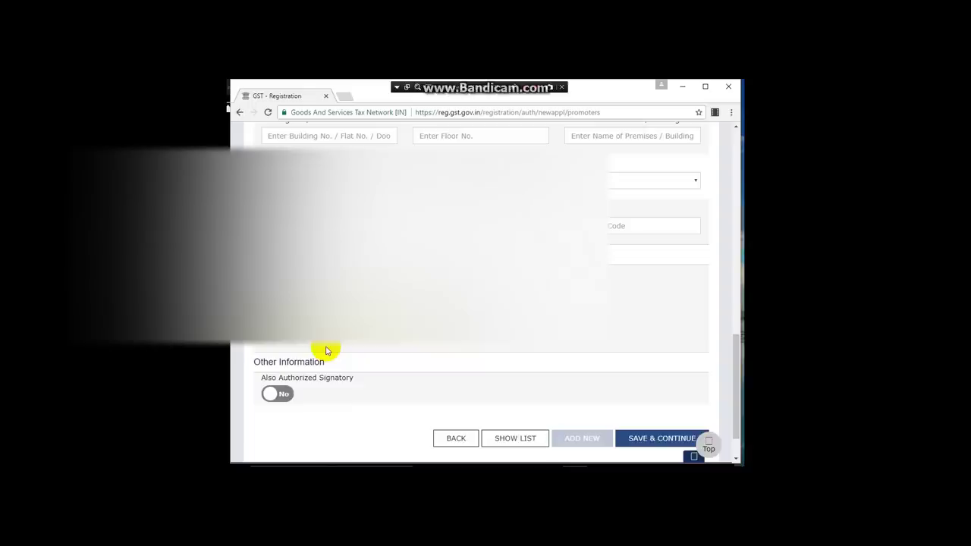
scroll(326, 351, up, 10)
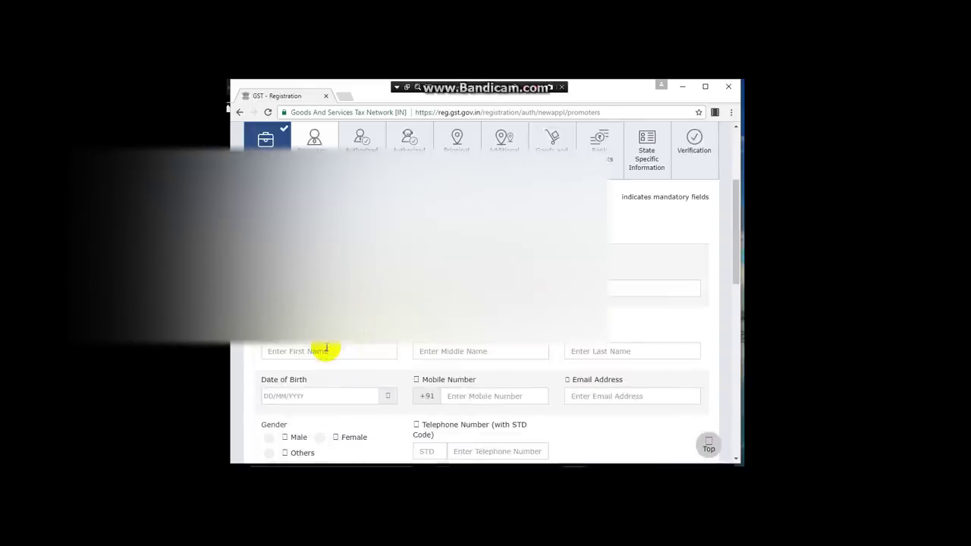